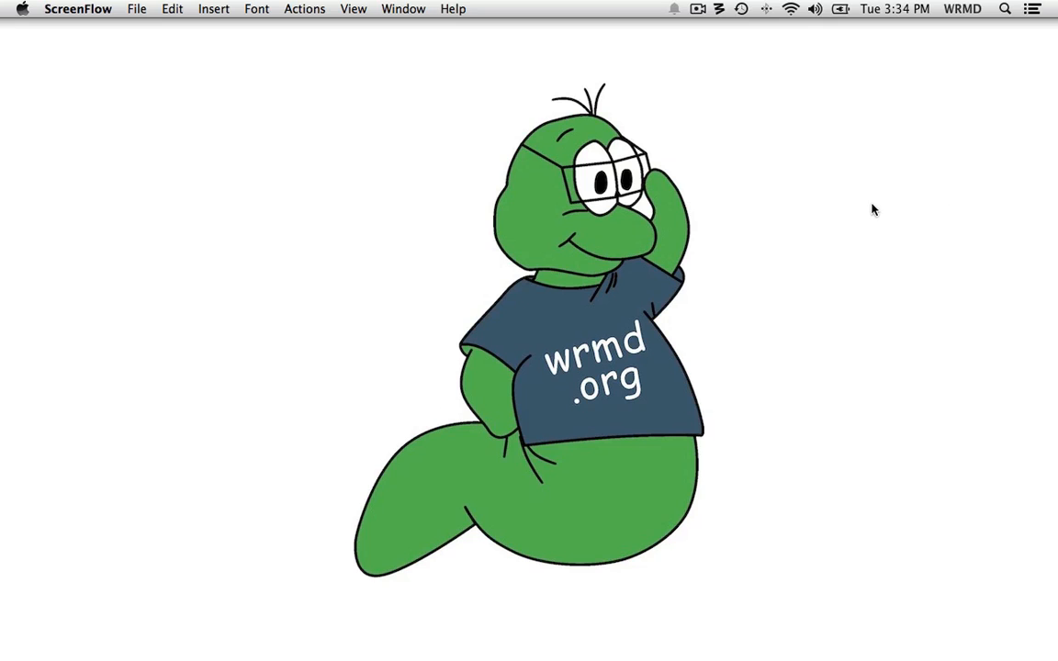
Restore the minimized Wildlife Rehabilitation MD dashboard from the Dock and make it full screen.
{"action": "mouse_move", "coordinate": [413, 653]}
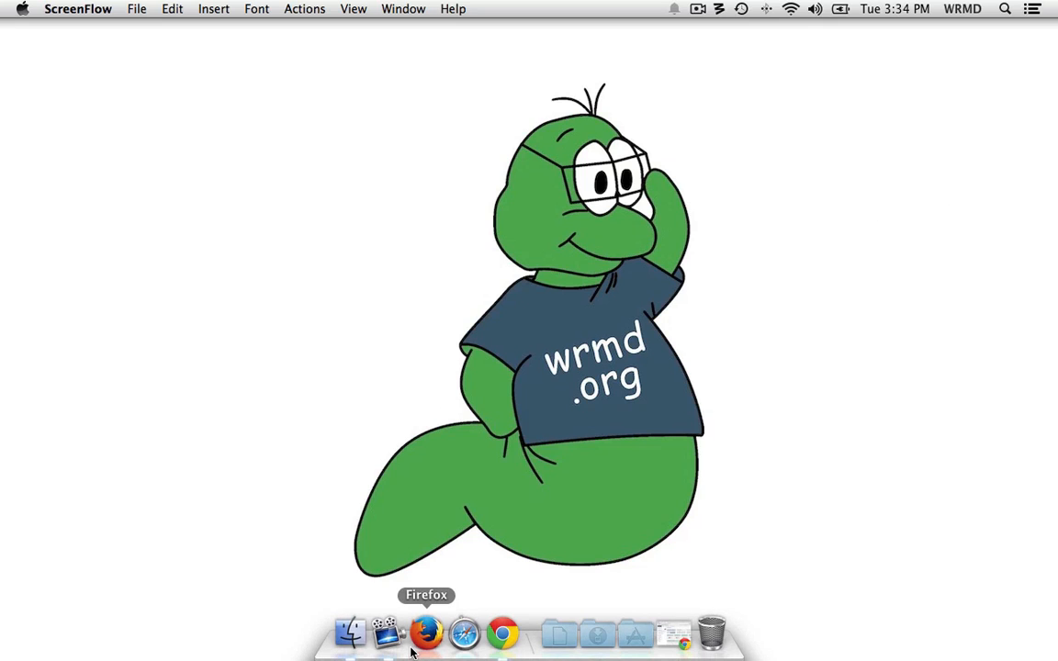
{"action": "left_click", "coordinate": [673, 634]}
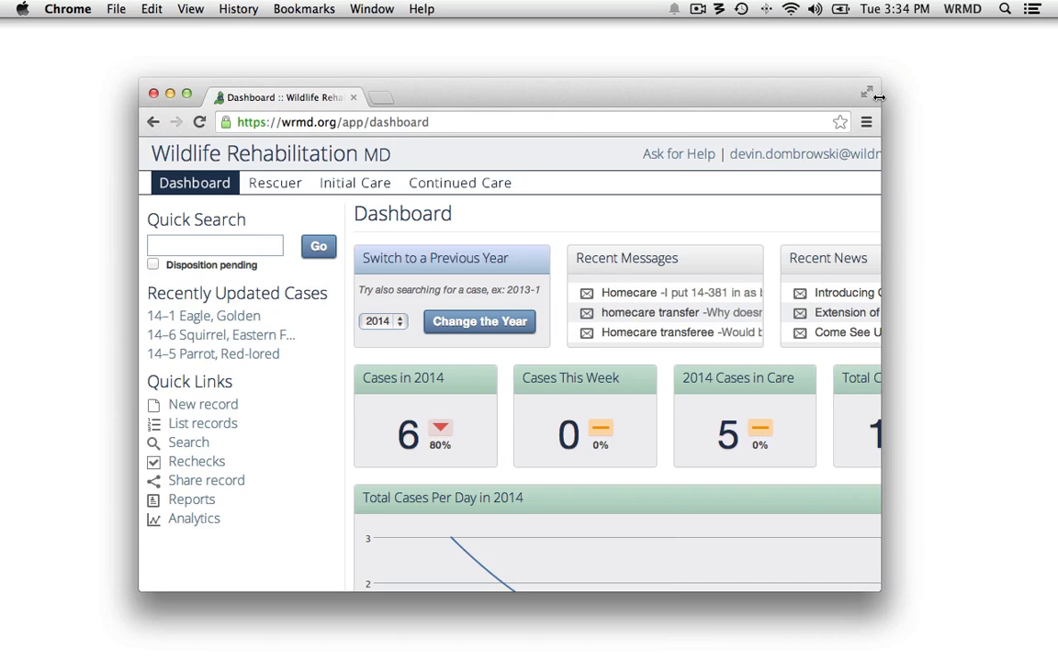
{"action": "left_click", "coordinate": [866, 93]}
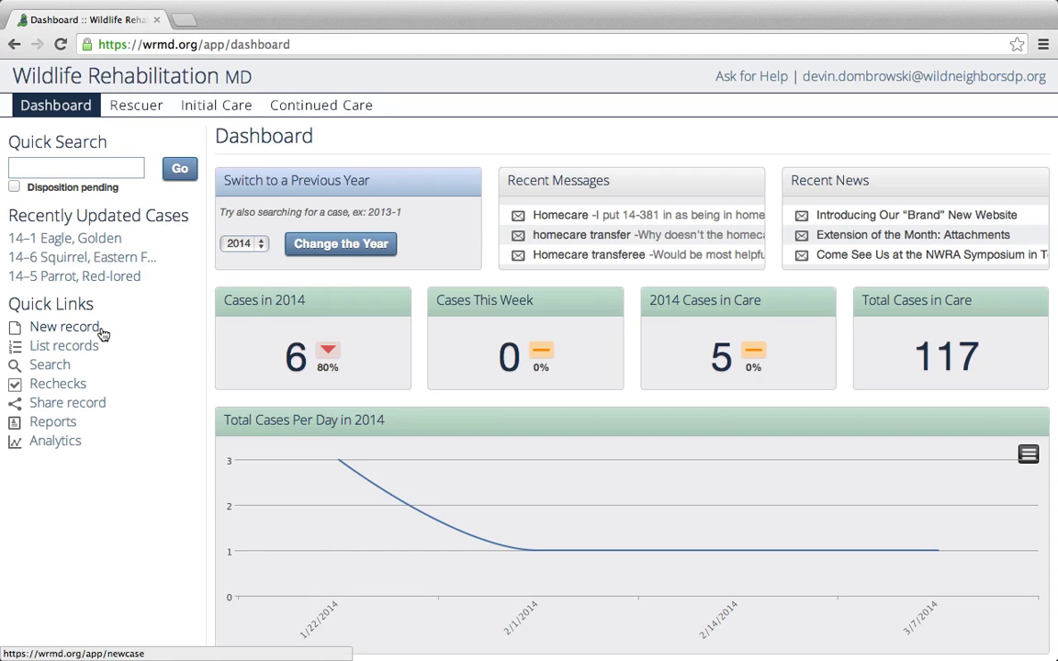
Open a blank New Record form for case 2014-7 from Quick Links and scroll down it.
{"action": "left_click", "coordinate": [75, 333]}
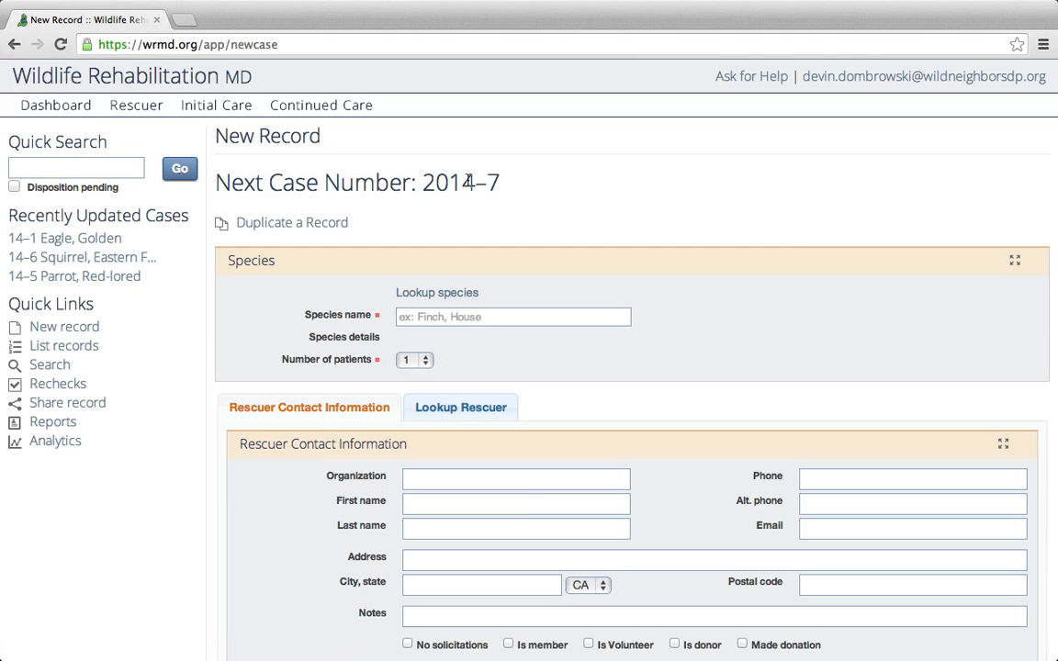
{"action": "scroll", "coordinate": [493, 183], "scroll_direction": "down", "scroll_amount": 1}
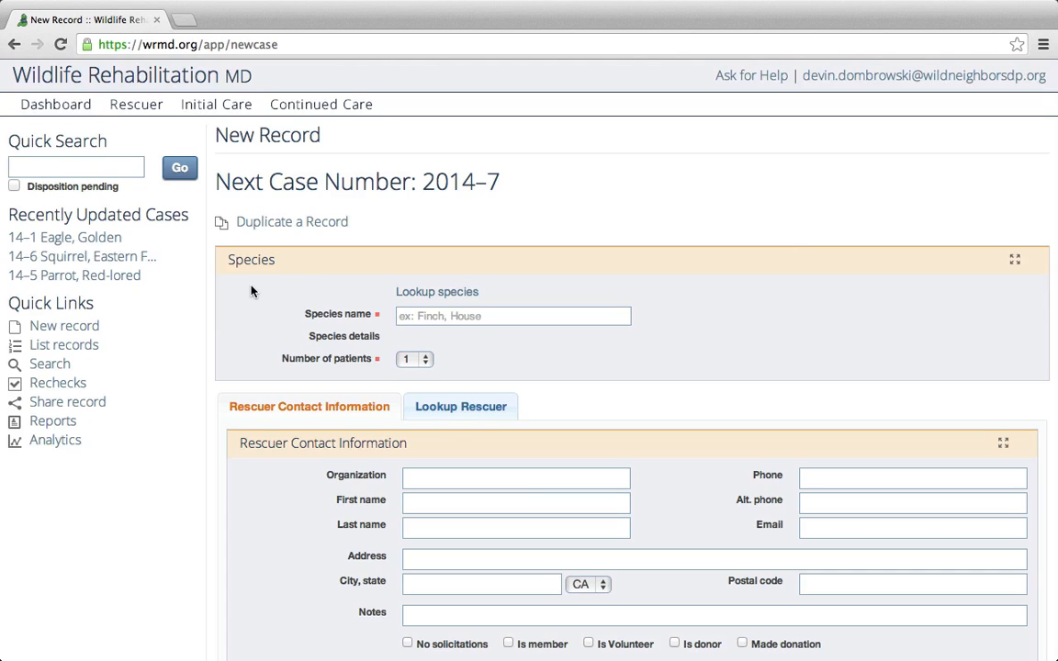
{"action": "scroll", "coordinate": [262, 288], "scroll_direction": "down", "scroll_amount": 2}
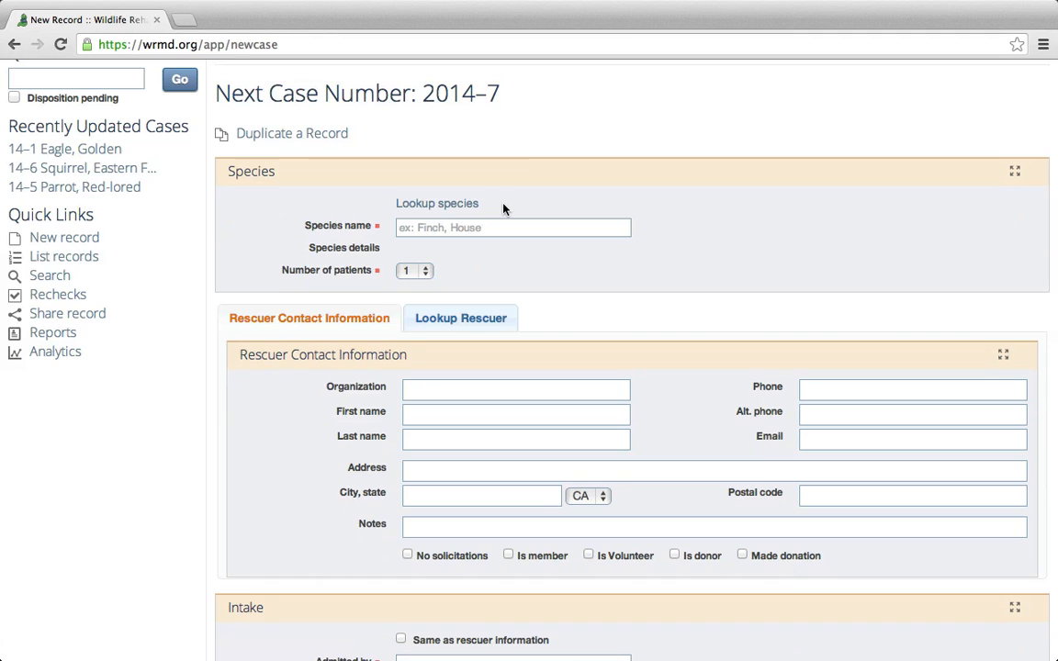
Look up Beluga in the Mammals species list and set it as the record's species.
{"action": "left_click", "coordinate": [445, 204]}
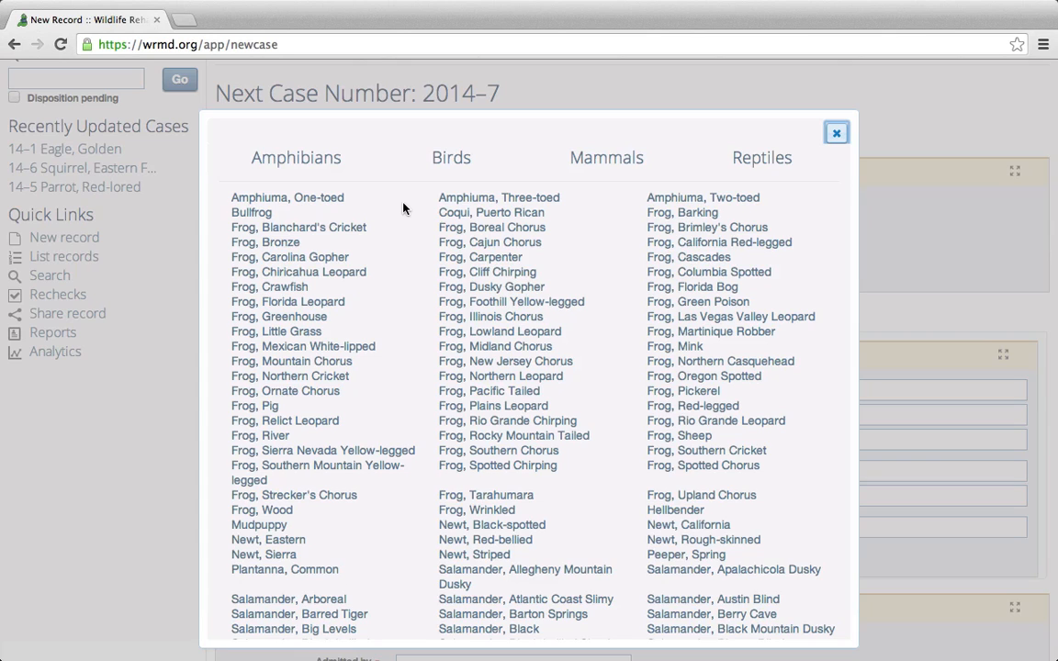
{"action": "left_click", "coordinate": [443, 158]}
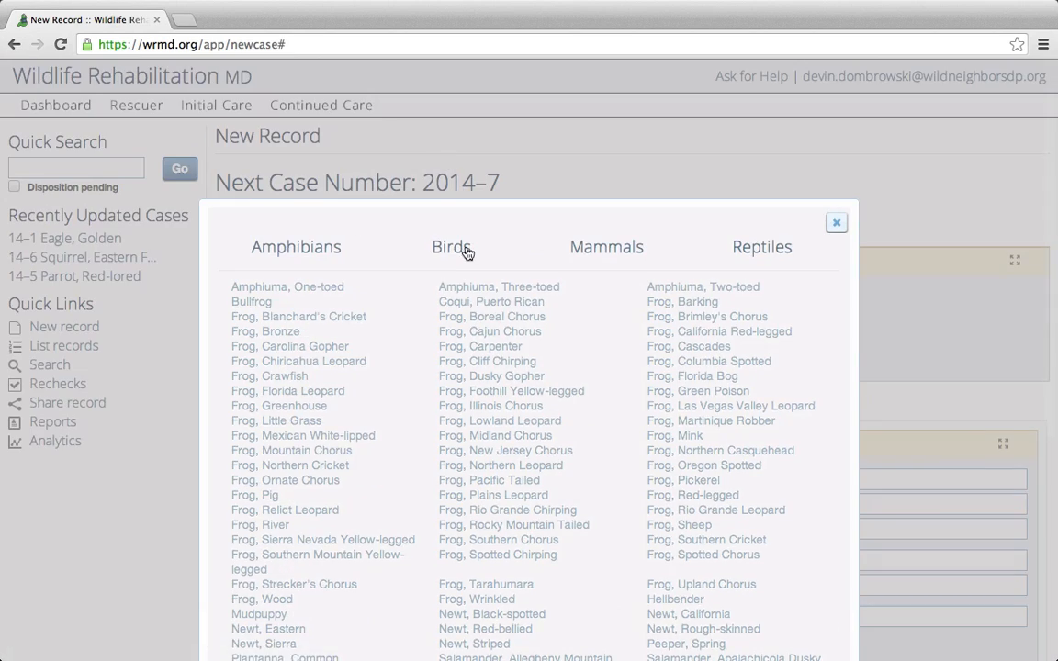
{"action": "left_click", "coordinate": [606, 254]}
{"action": "scroll", "coordinate": [593, 303], "scroll_direction": "down", "scroll_amount": 3}
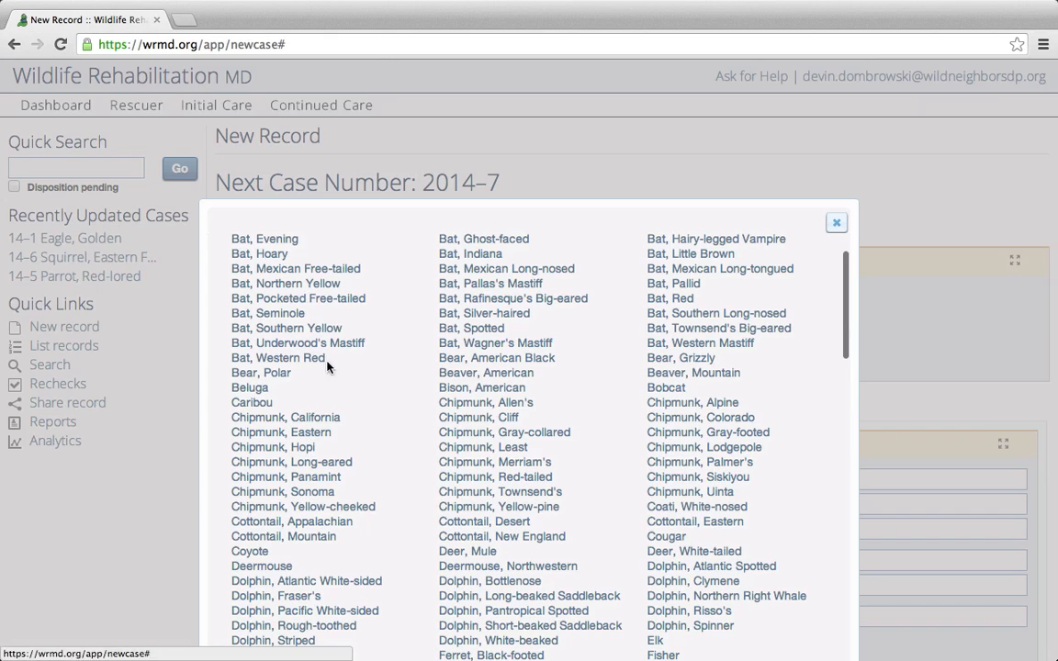
{"action": "left_click", "coordinate": [253, 393]}
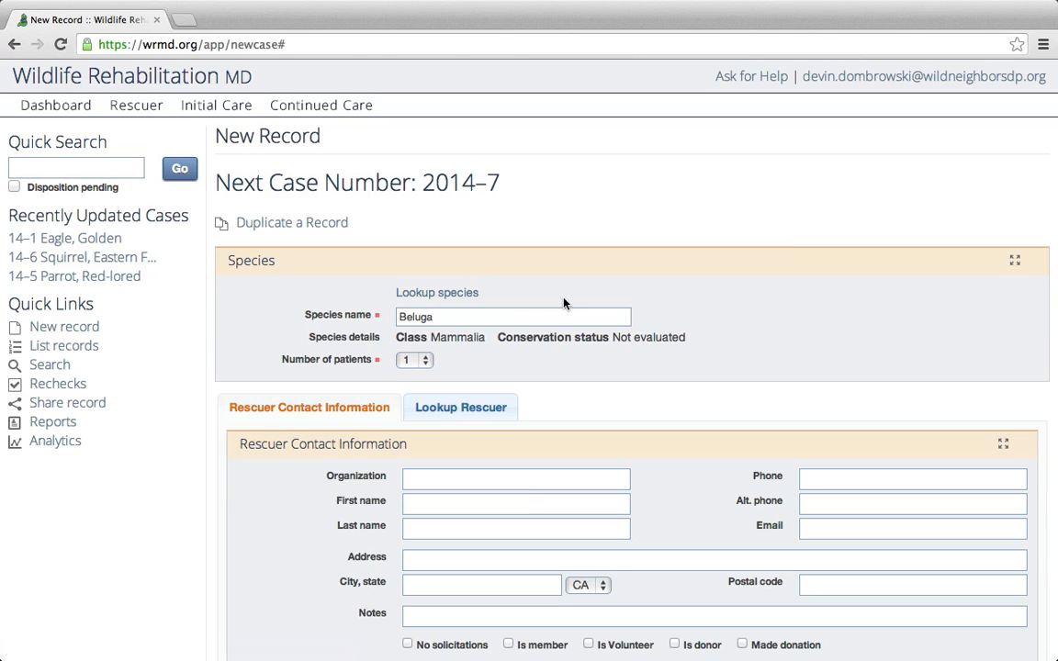
Delete Beluga from Species name, try hawk, red-tail and rtha searches, then enter 'junc'.
{"action": "left_click_drag", "start_coordinate": [449, 317], "coordinate": [378, 318]}
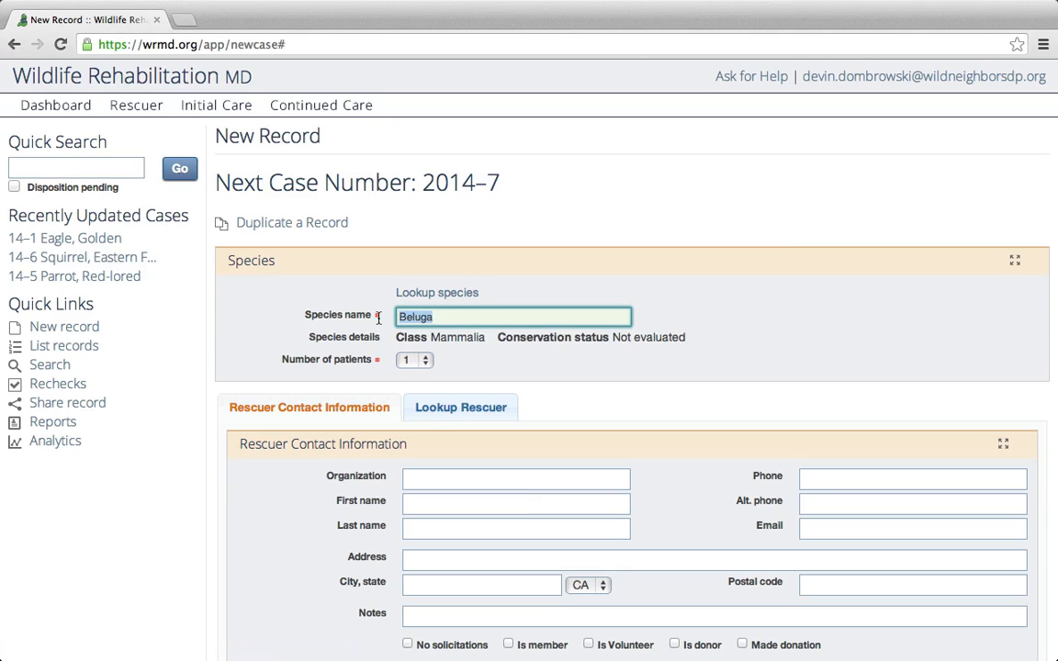
{"action": "key", "text": "BackSpace"}
{"action": "type", "text": "haw"}
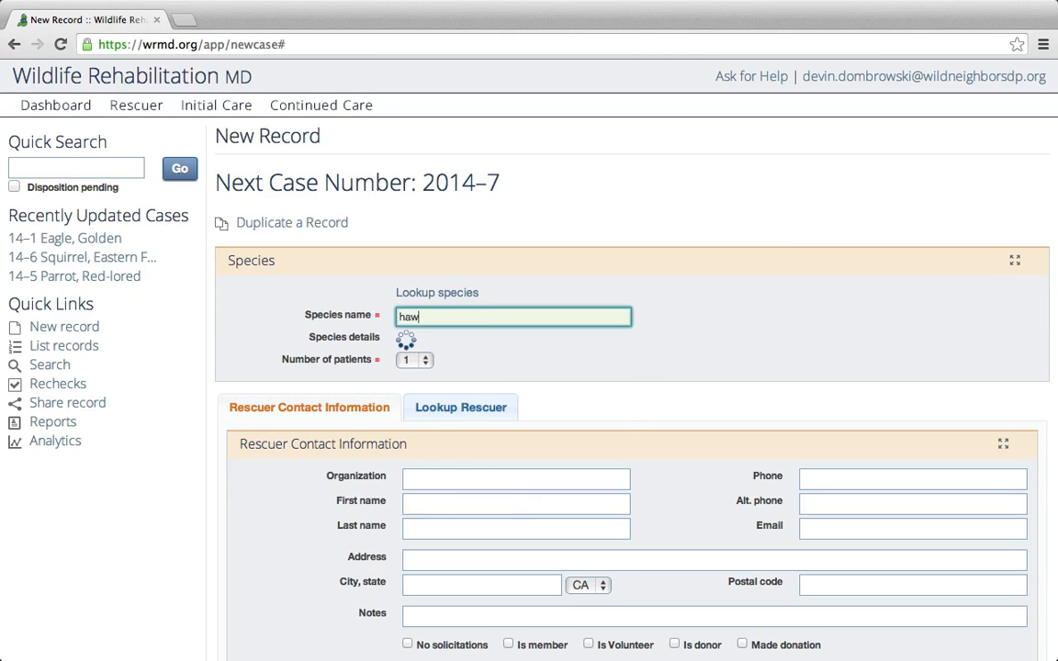
{"action": "type", "text": "k"}
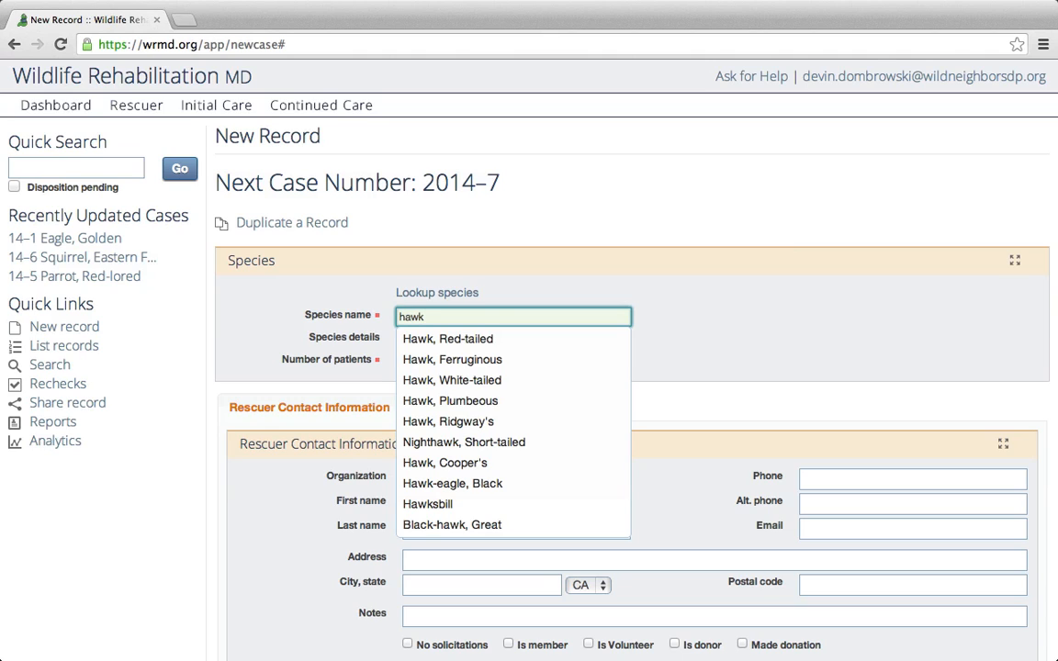
{"action": "type", "text": ", red"}
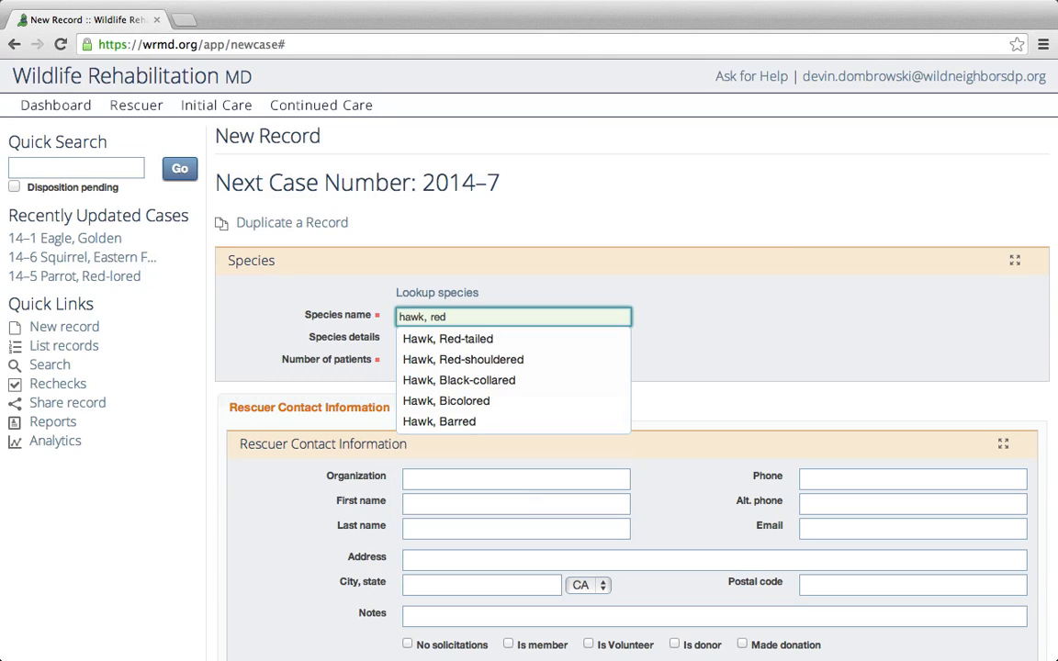
{"action": "key", "text": "BackSpace"}
{"action": "key", "text": "BackSpace"}
{"action": "key", "text": "BackSpace"}
{"action": "key", "text": "BackSpace"}
{"action": "key", "text": "BackSpace"}
{"action": "key", "text": "BackSpace"}
{"action": "key", "text": "BackSpace"}
{"action": "key", "text": "BackSpace"}
{"action": "key", "text": "BackSpace"}
{"action": "type", "text": "red-tail"}
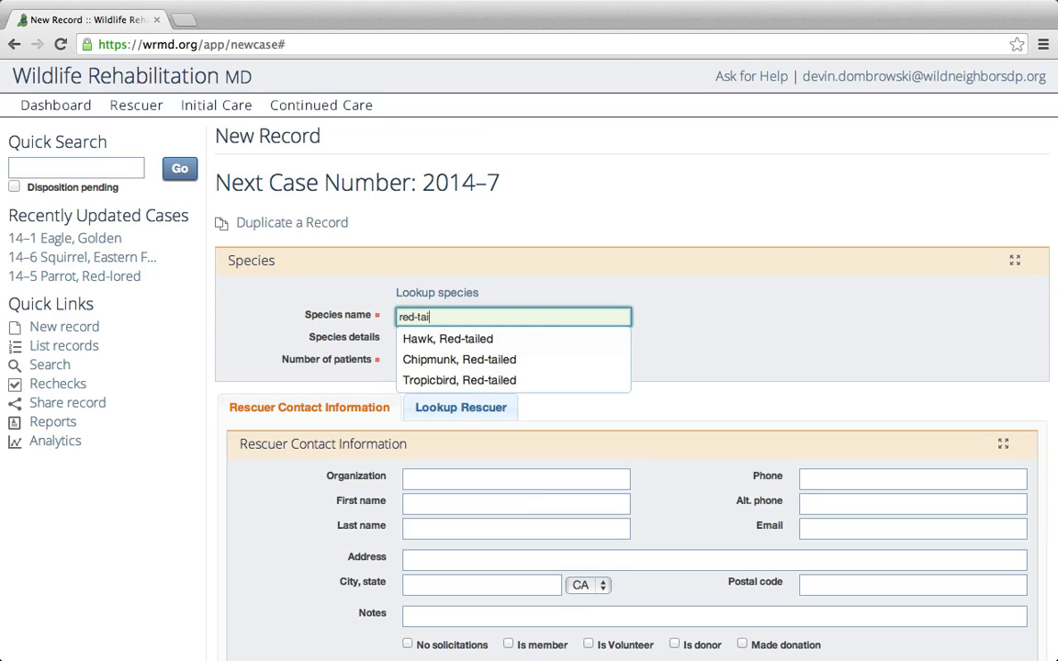
{"action": "key", "text": "BackSpace"}
{"action": "key", "text": "BackSpace"}
{"action": "key", "text": "BackSpace"}
{"action": "key", "text": "BackSpace"}
{"action": "key", "text": "BackSpace"}
{"action": "key", "text": "BackSpace"}
{"action": "key", "text": "BackSpace"}
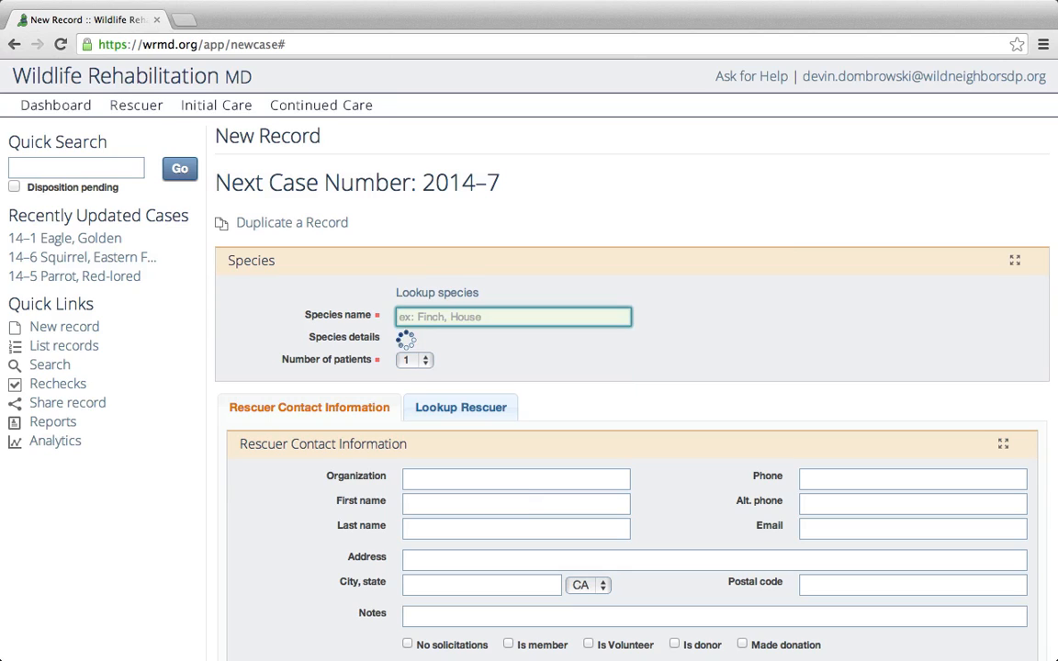
{"action": "type", "text": "rtha"}
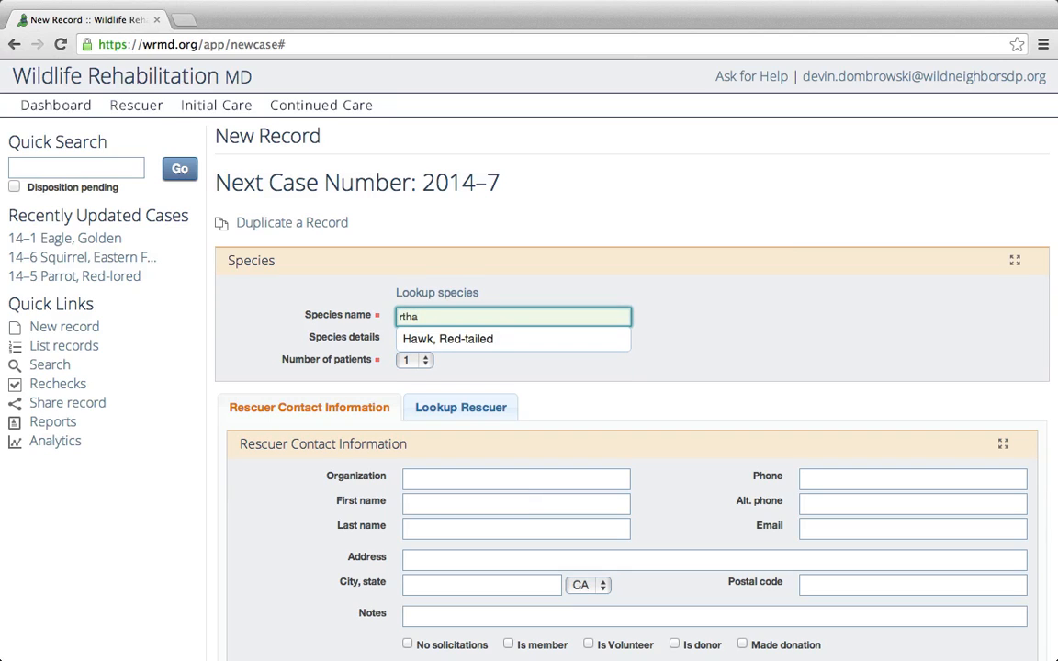
{"action": "key", "text": "BackSpace"}
{"action": "key", "text": "BackSpace"}
{"action": "key", "text": "BackSpace"}
{"action": "key", "text": "BackSpace"}
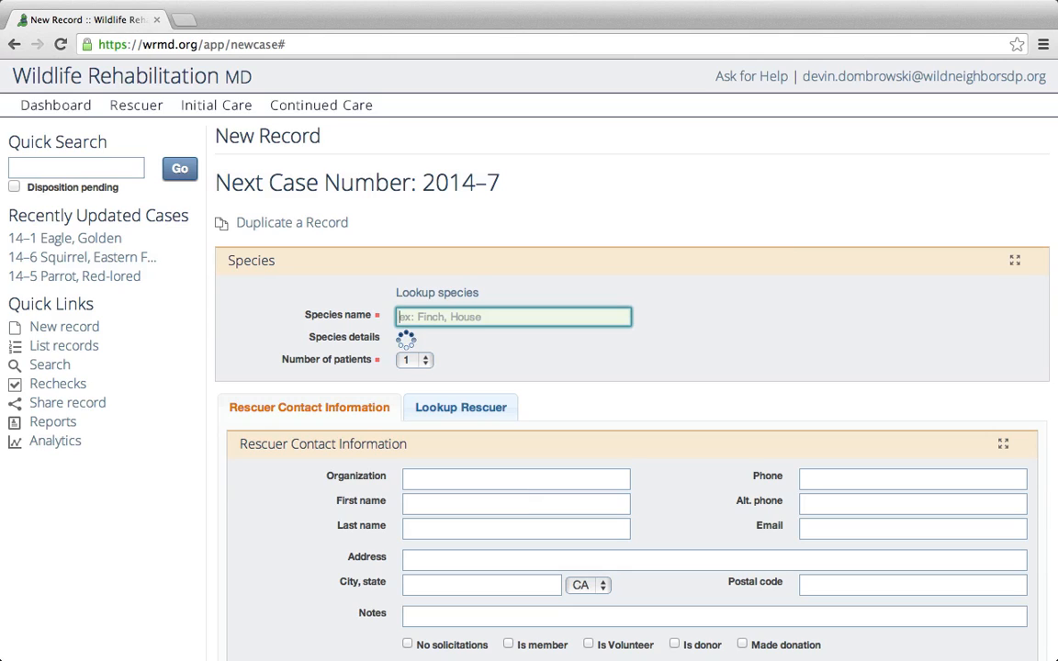
{"action": "type", "text": "jun"}
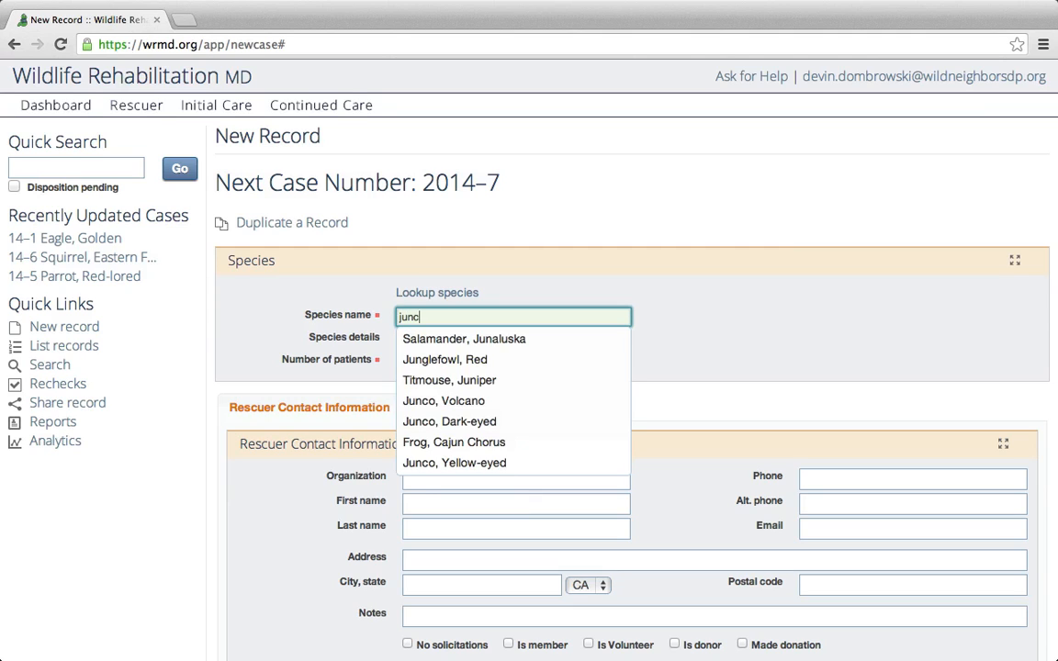
{"action": "type", "text": "c"}
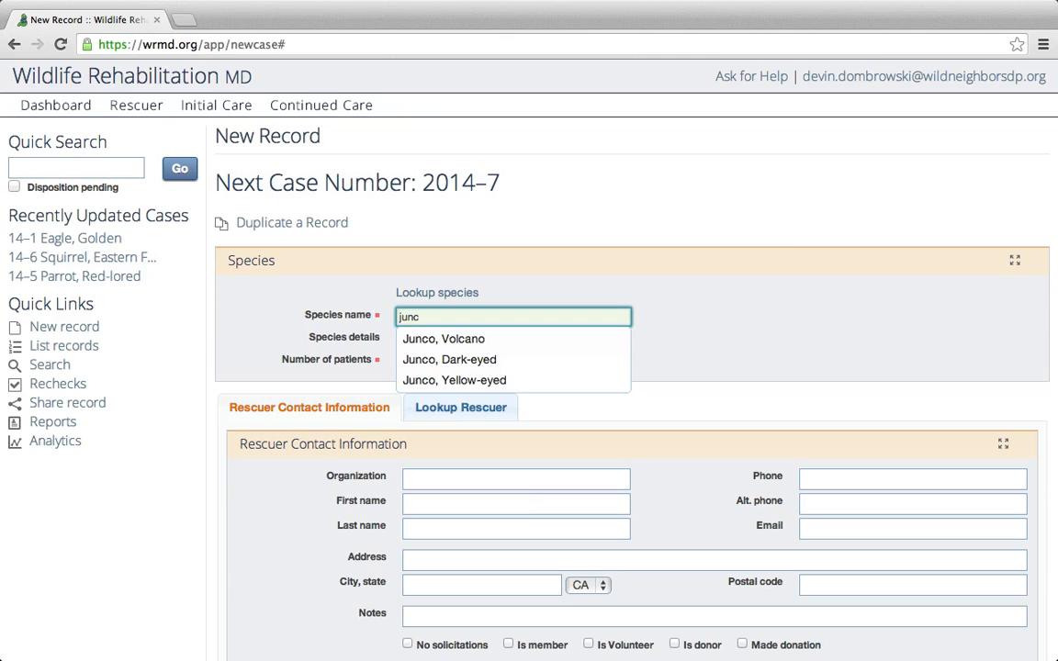
Choose Junco, Dark-eyed as the species, set Number of patients to 3, and select the species name.
{"action": "left_click", "coordinate": [487, 361]}
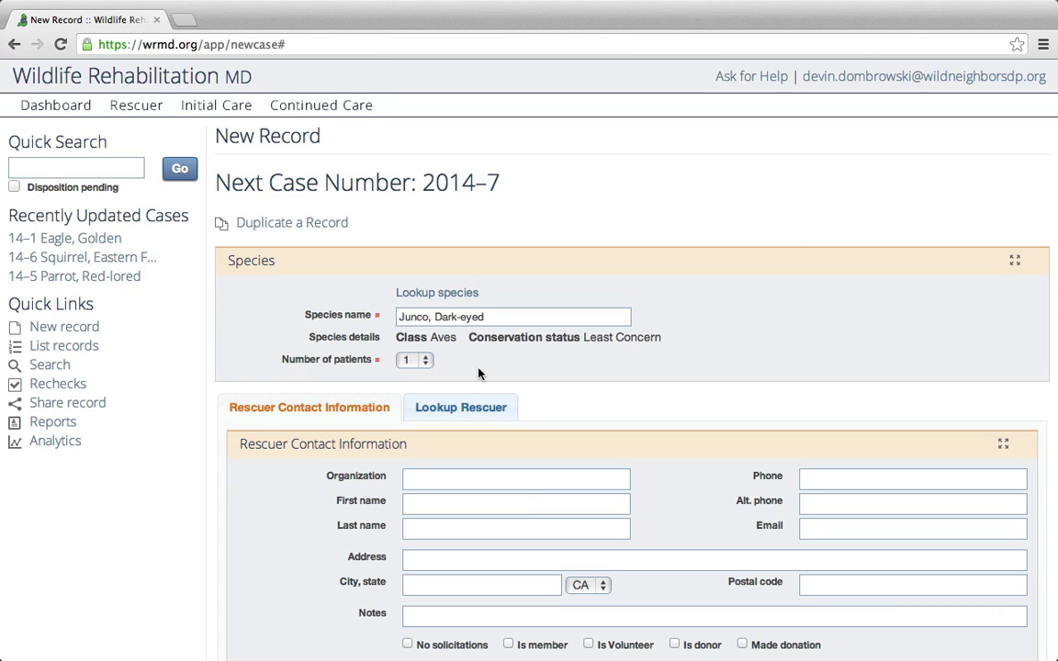
{"action": "left_click", "coordinate": [424, 365]}
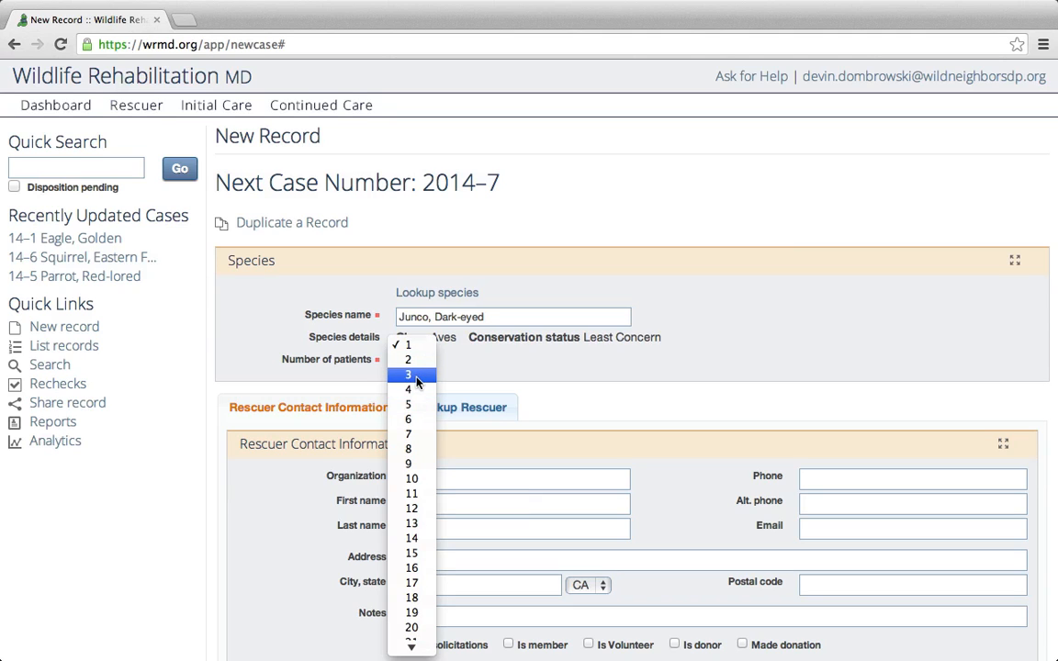
{"action": "left_click", "coordinate": [415, 390]}
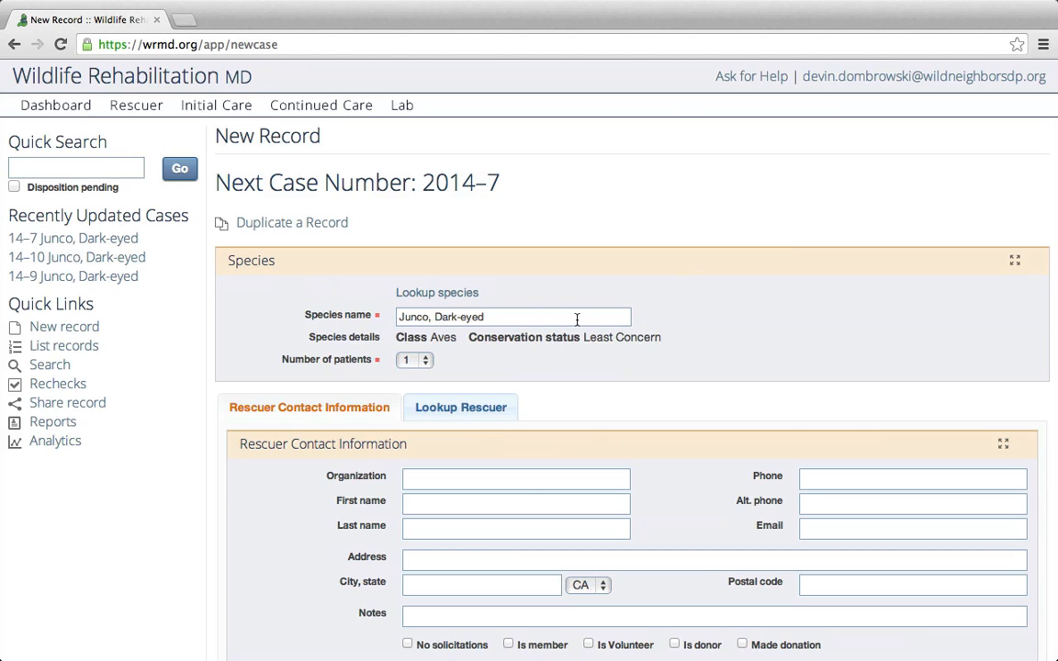
{"action": "left_click_drag", "start_coordinate": [542, 316], "coordinate": [374, 312]}
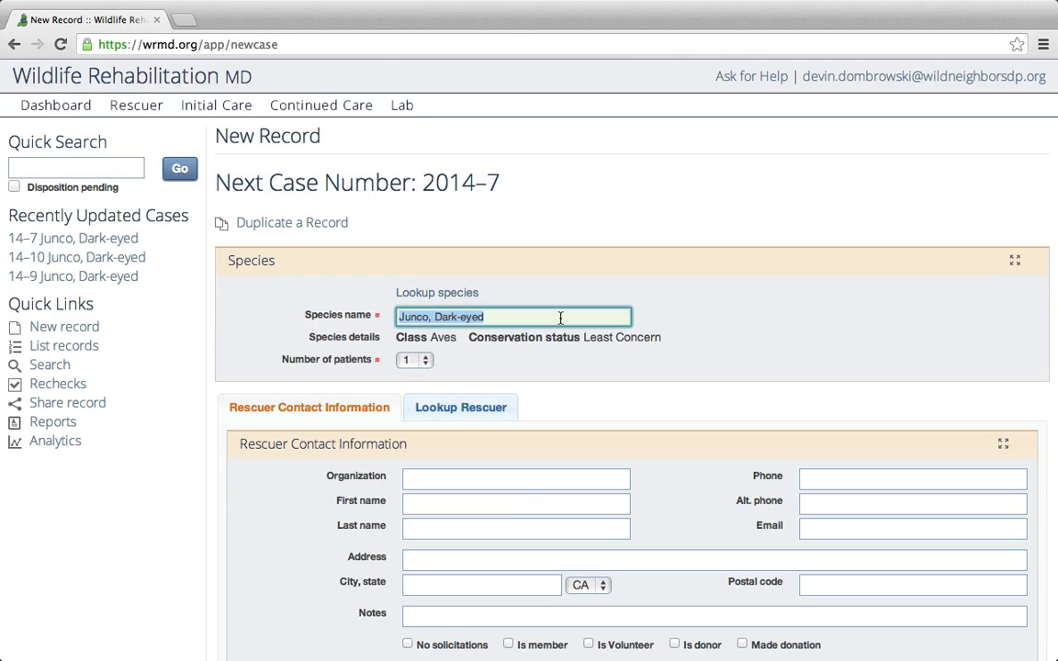
Enter Chicken as the species name, then overwrite it with 'junco'.
{"action": "type", "text": "Chicken"}
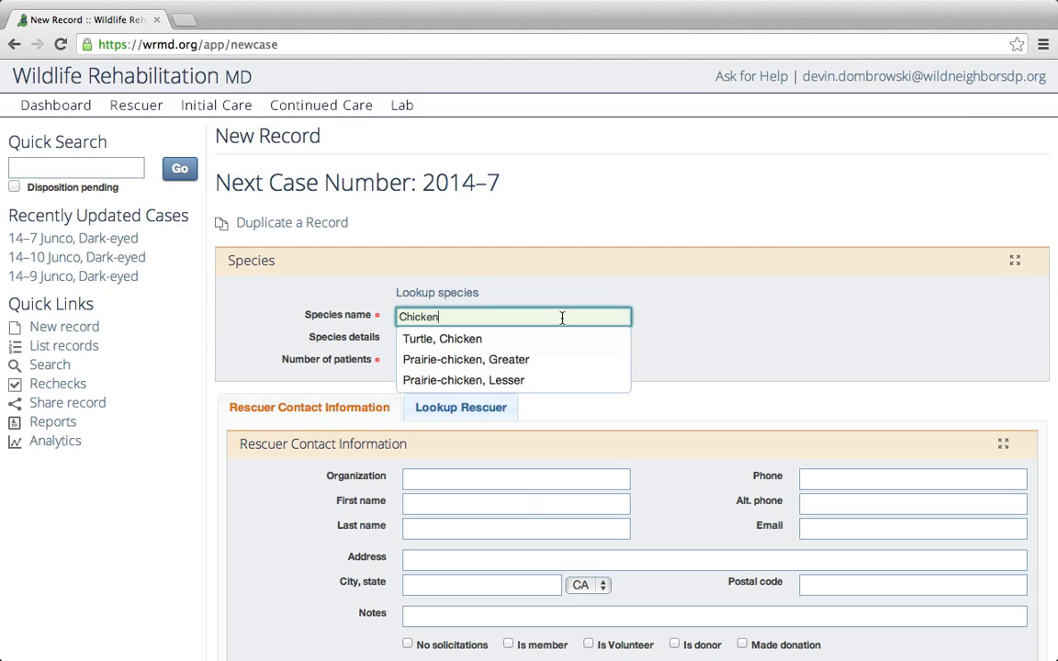
{"action": "left_click", "coordinate": [623, 293]}
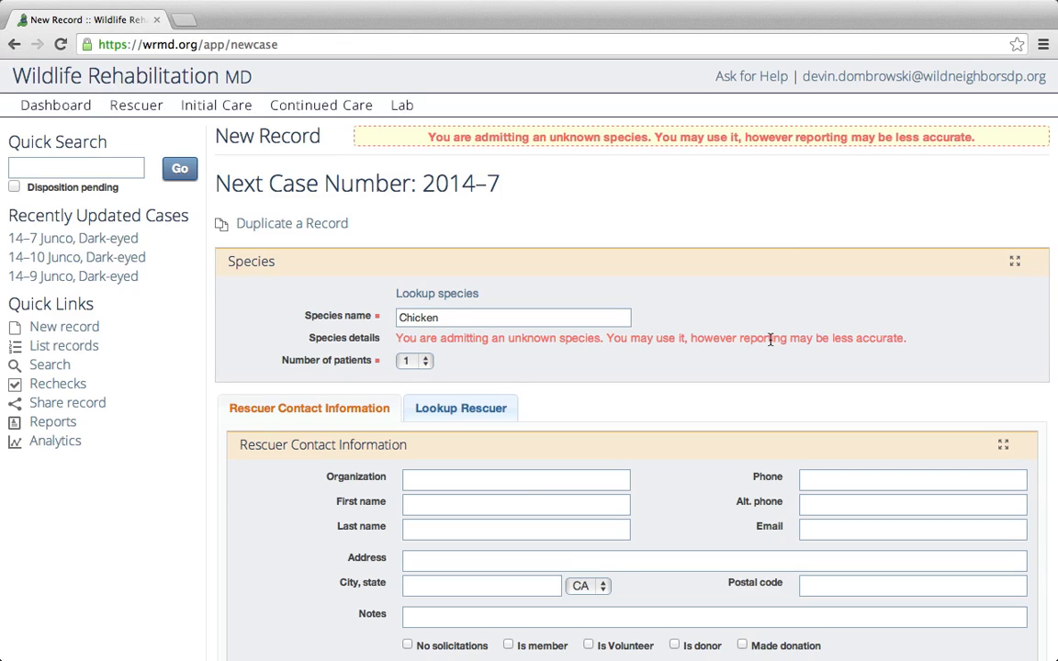
{"action": "double_click", "coordinate": [454, 318]}
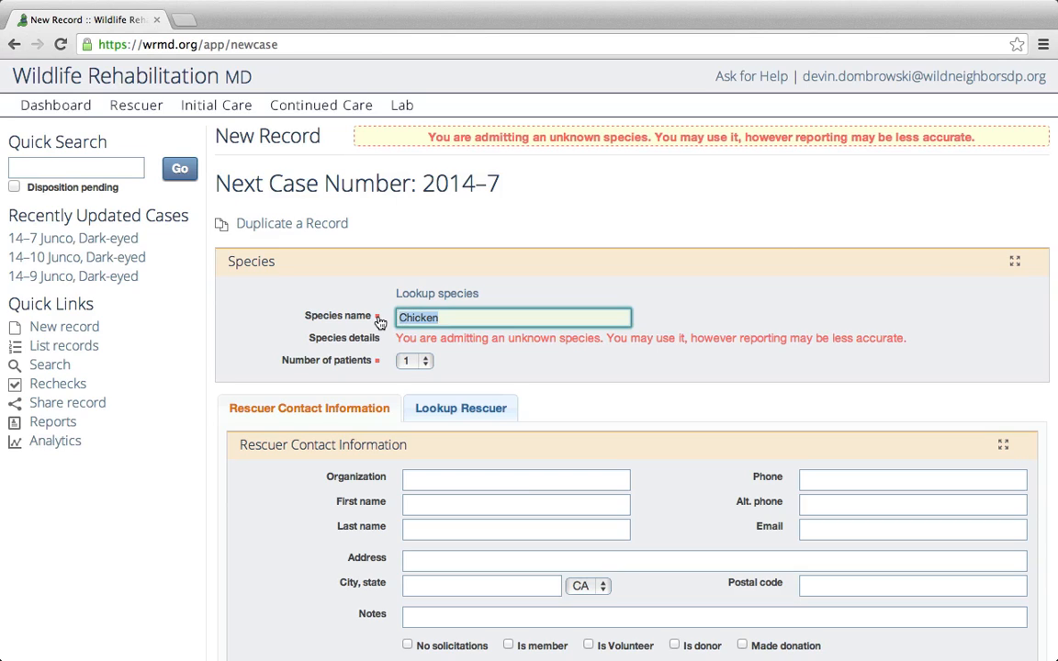
{"action": "type", "text": "junco"}
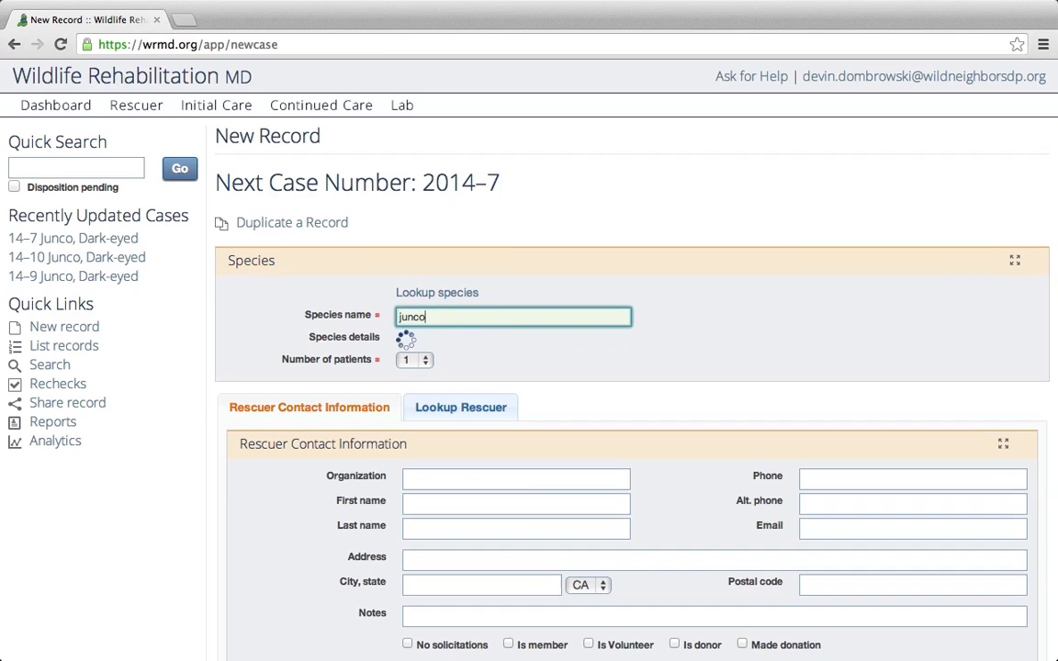
Pick Junco, Dark-eyed (Class Aves, Least Concern) from the species suggestions.
{"action": "left_click", "coordinate": [492, 339]}
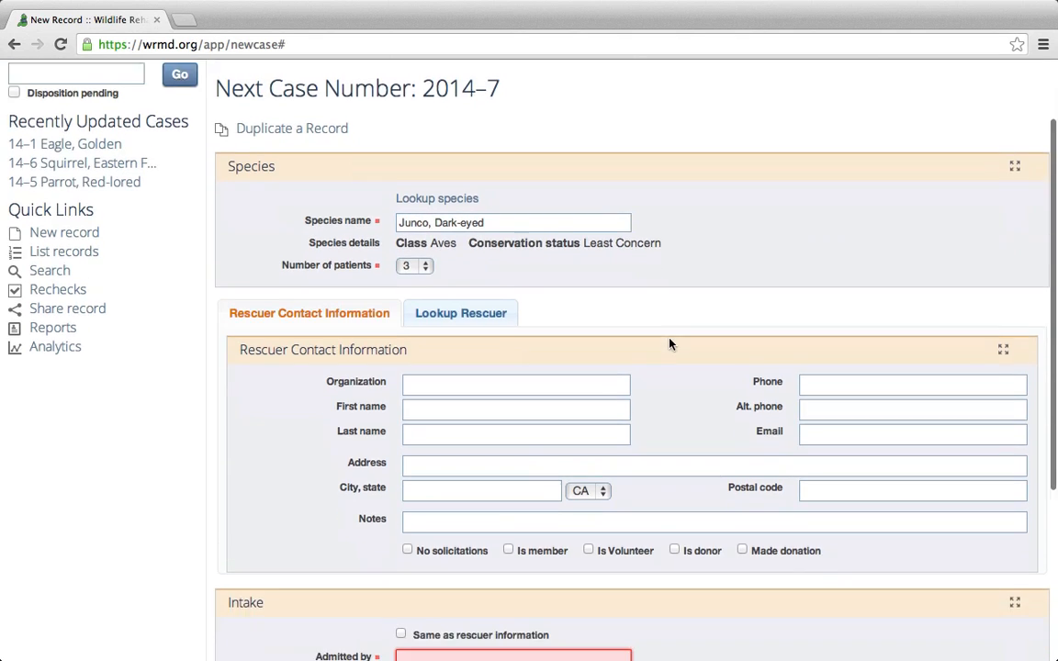
{"action": "scroll", "coordinate": [669, 345], "scroll_direction": "down", "scroll_amount": 2}
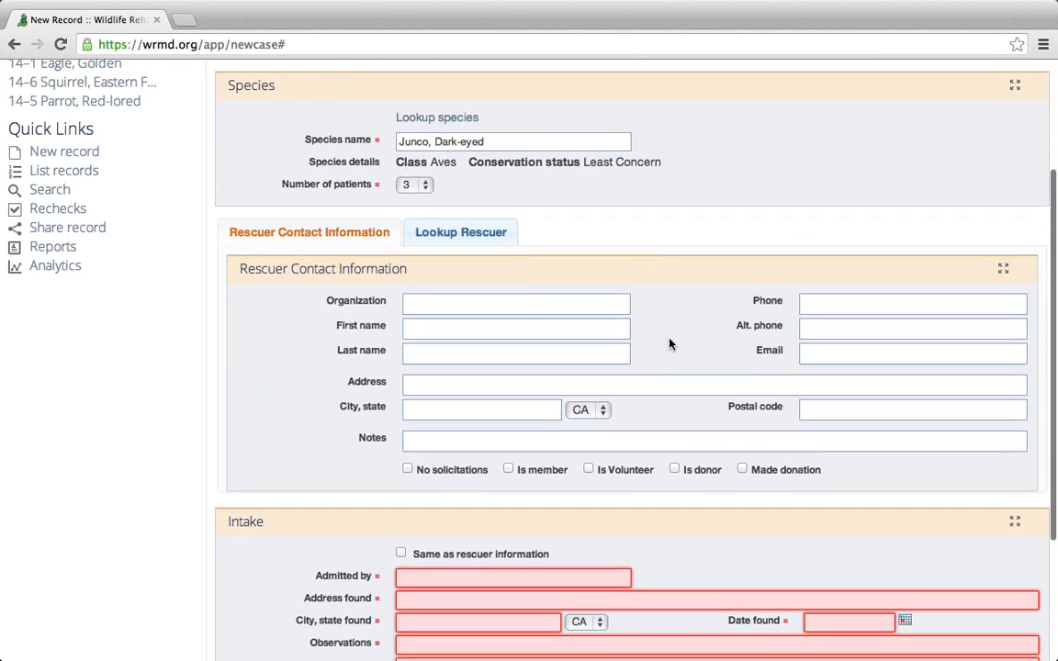
{"action": "scroll", "coordinate": [663, 303], "scroll_direction": "down", "scroll_amount": 1}
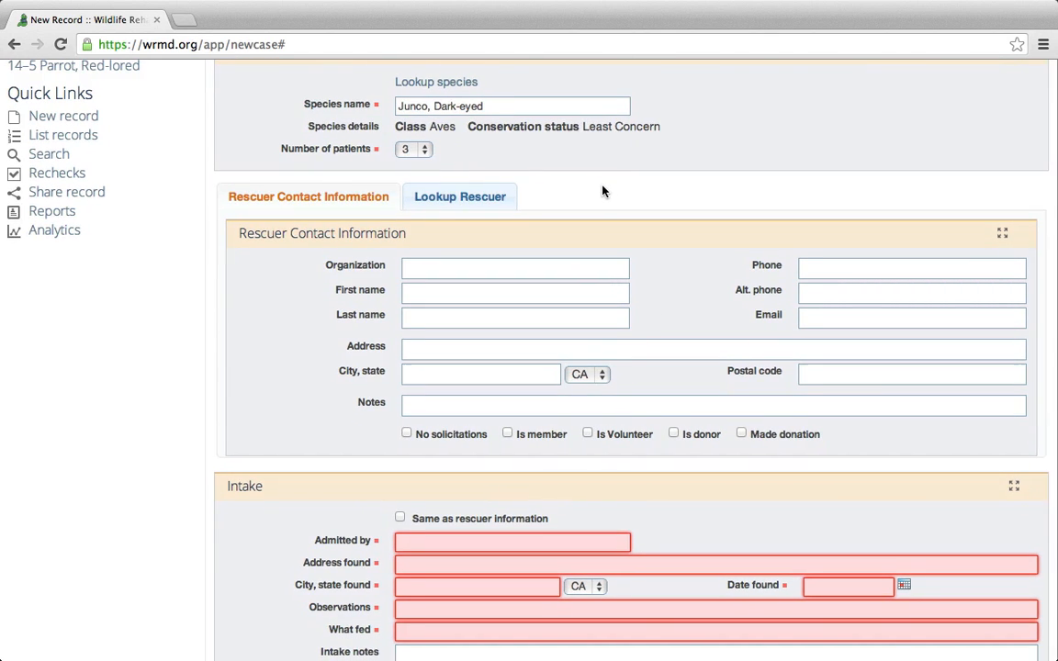
{"action": "scroll", "coordinate": [603, 192], "scroll_direction": "up", "scroll_amount": 1}
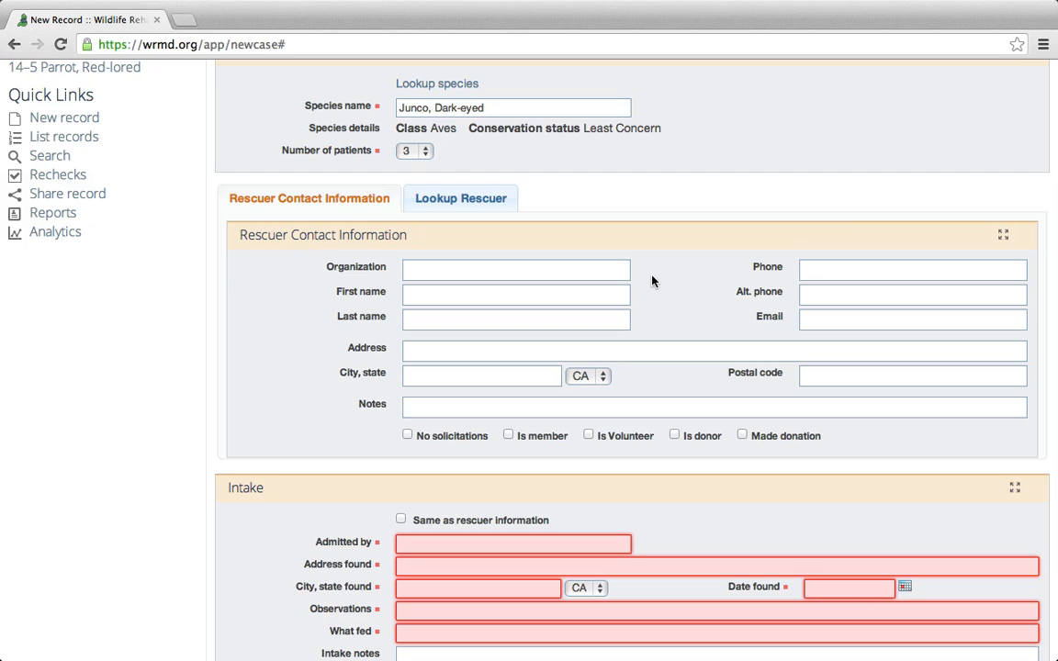
Enter the rescuer's first name, last name and phone number.
{"action": "left_click", "coordinate": [428, 290]}
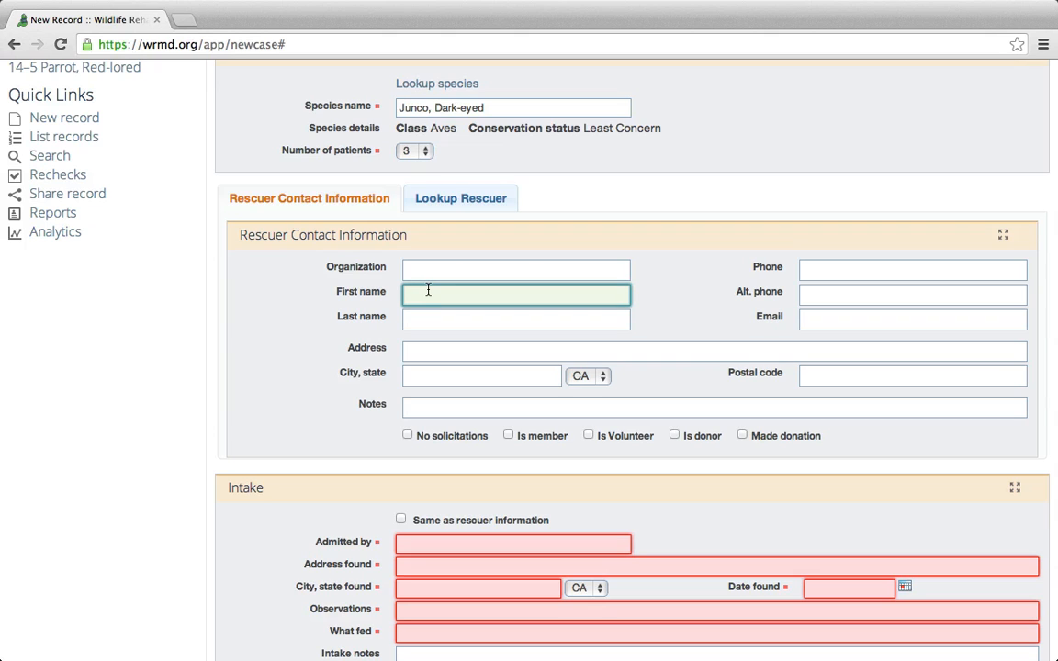
{"action": "type", "text": "Jim"}
{"action": "key", "text": "Tab"}
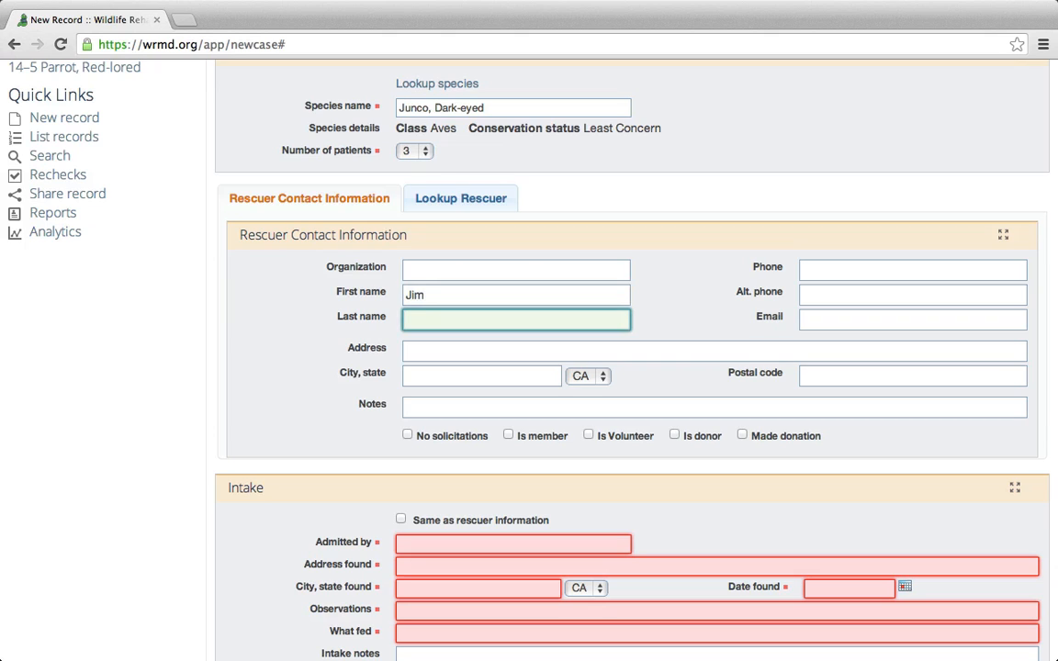
{"action": "type", "text": "Smith"}
{"action": "key", "text": "Tab"}
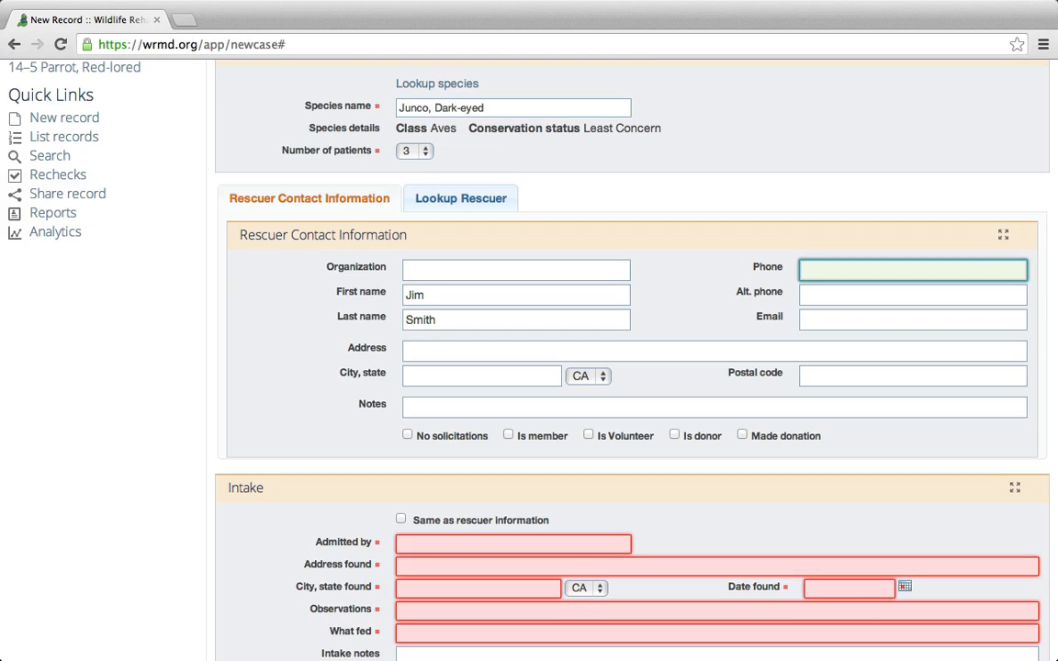
{"action": "type", "text": "123-555-1234"}
{"action": "key", "text": "Tab"}
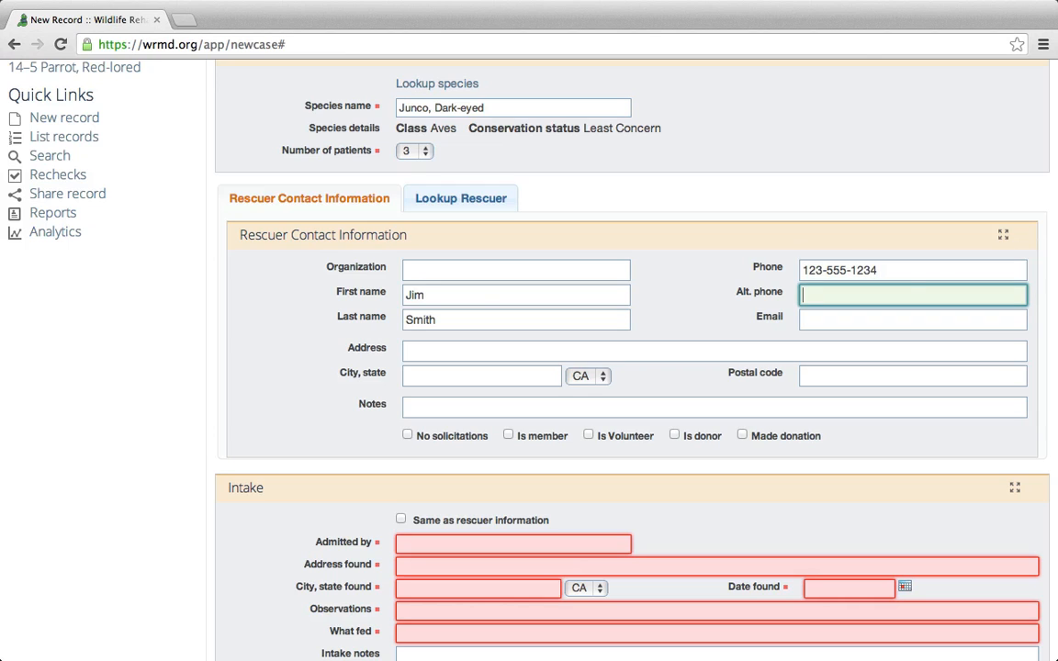
Fill in the rescuer's e-mail, street address, city and postal code.
{"action": "left_click", "coordinate": [840, 317]}
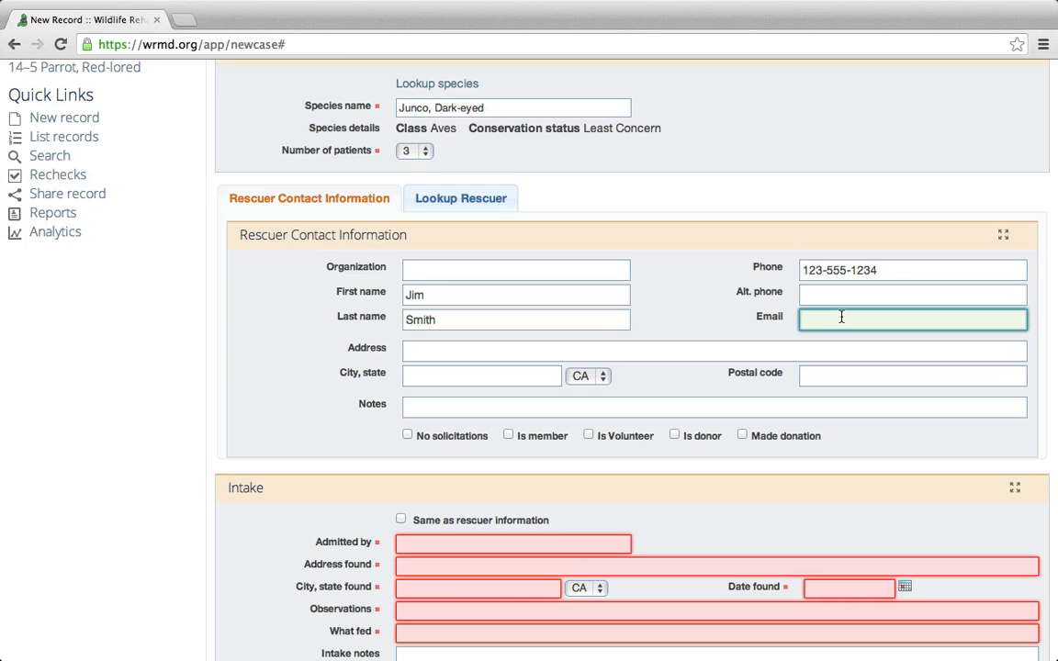
{"action": "type", "text": "jim@email.com"}
{"action": "left_click", "coordinate": [476, 352]}
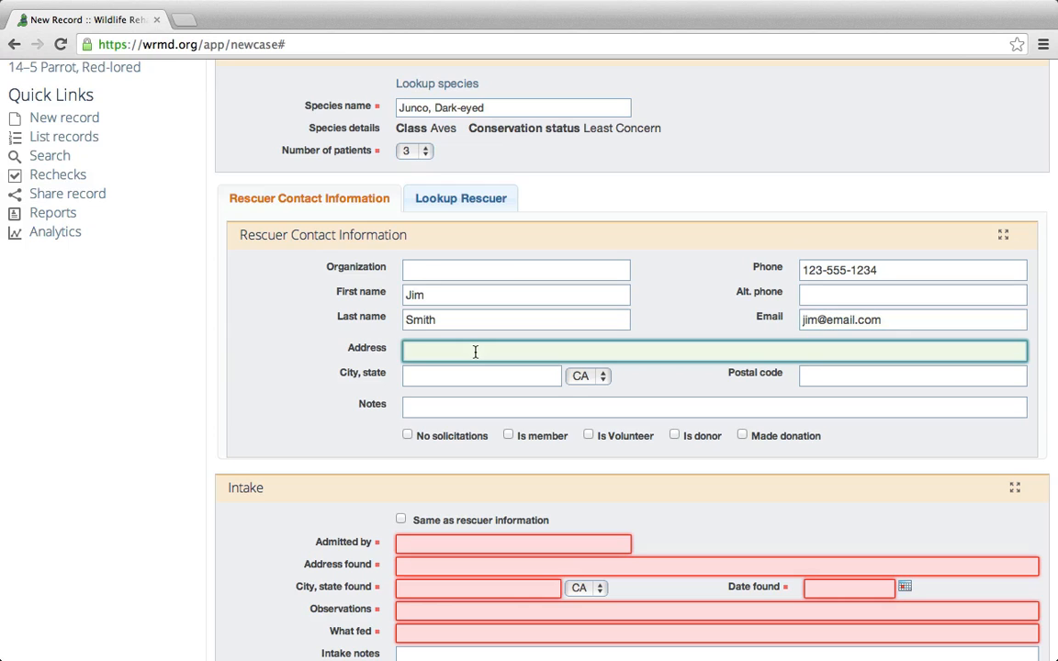
{"action": "type", "text": "123 Main st"}
{"action": "key", "text": "Tab"}
{"action": "type", "text": "Martinez"}
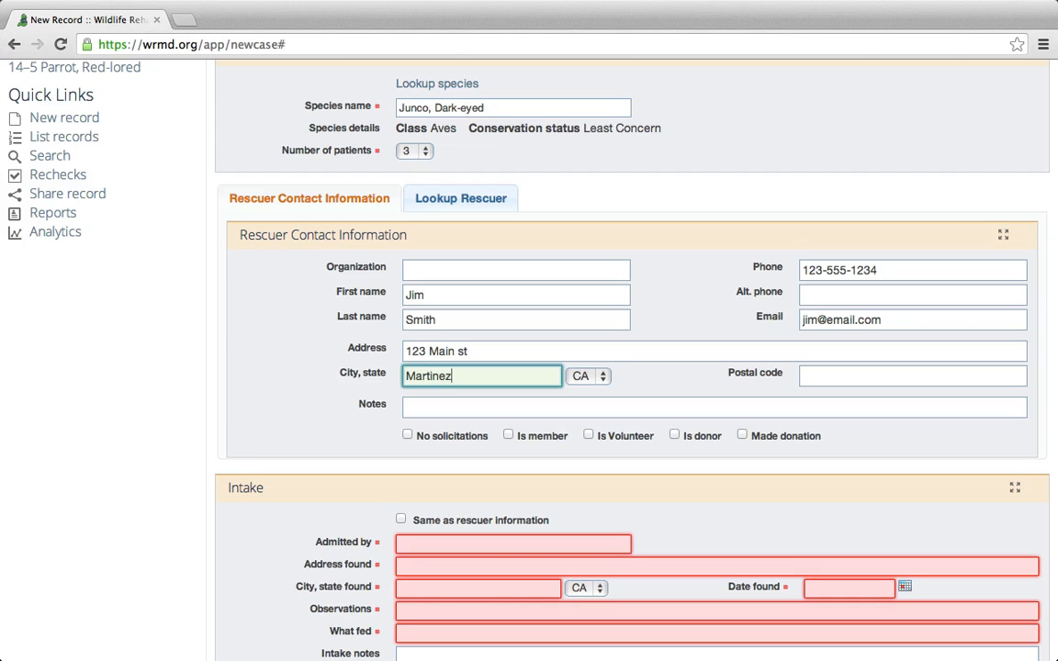
{"action": "key", "text": "Tab"}
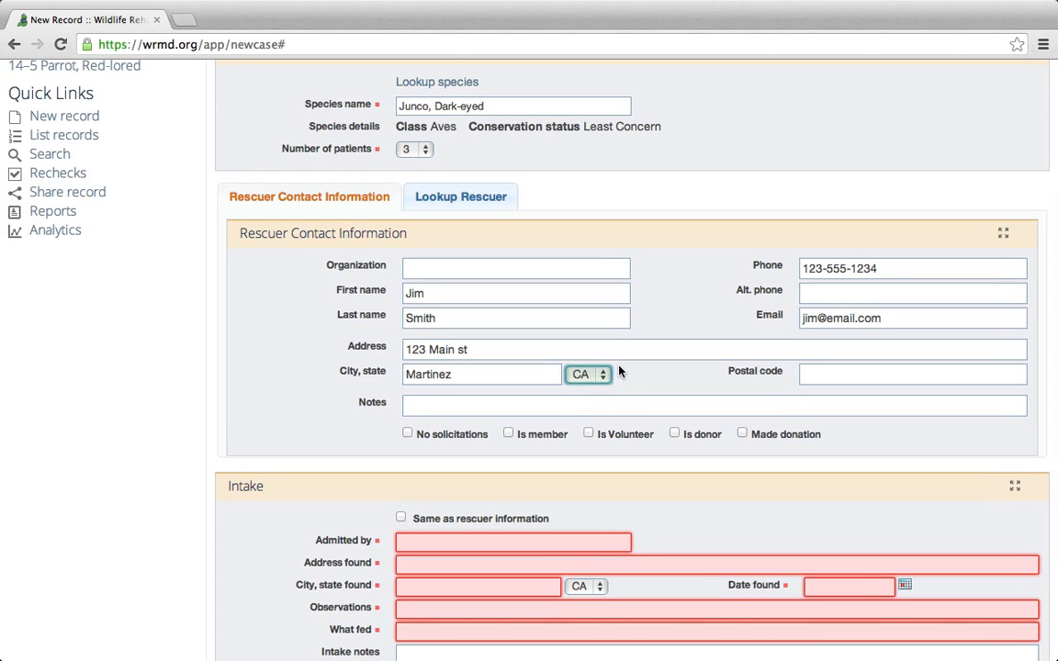
{"action": "left_click", "coordinate": [871, 375]}
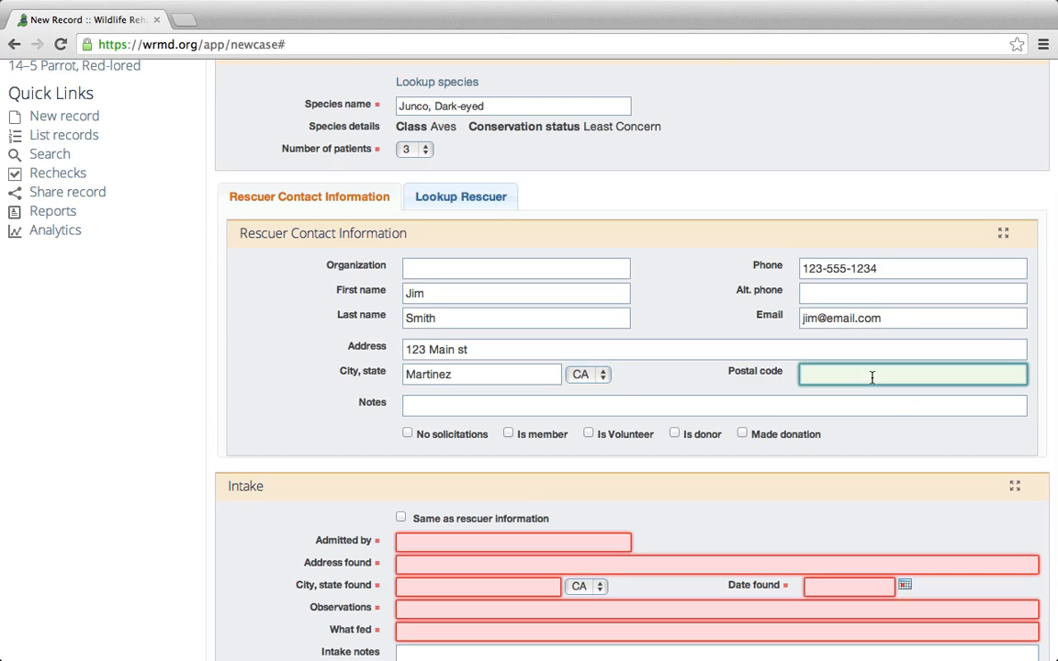
{"action": "type", "text": "94553"}
{"action": "left_click", "coordinate": [653, 378]}
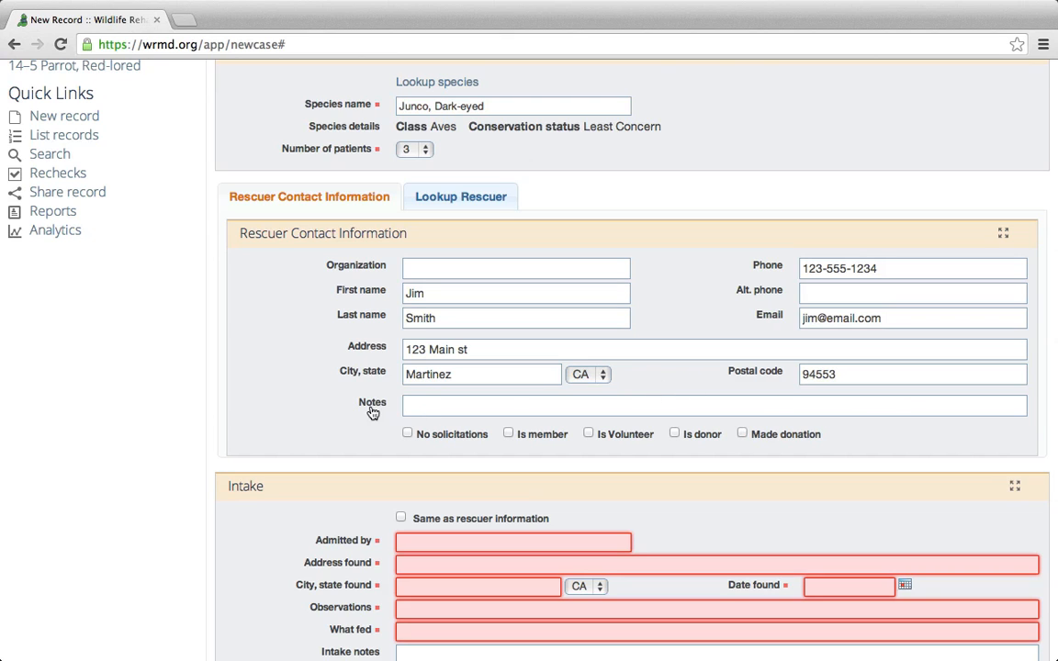
Tick 'Made donation' and 'Is Volunteer' for the rescuer.
{"action": "left_click", "coordinate": [435, 404]}
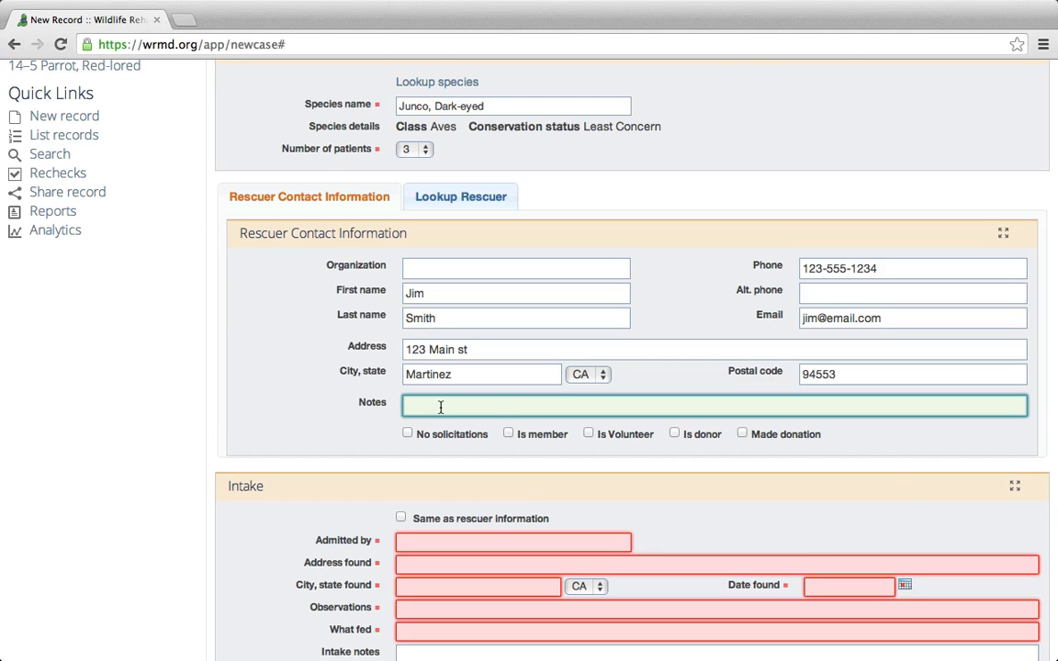
{"action": "left_click", "coordinate": [791, 437]}
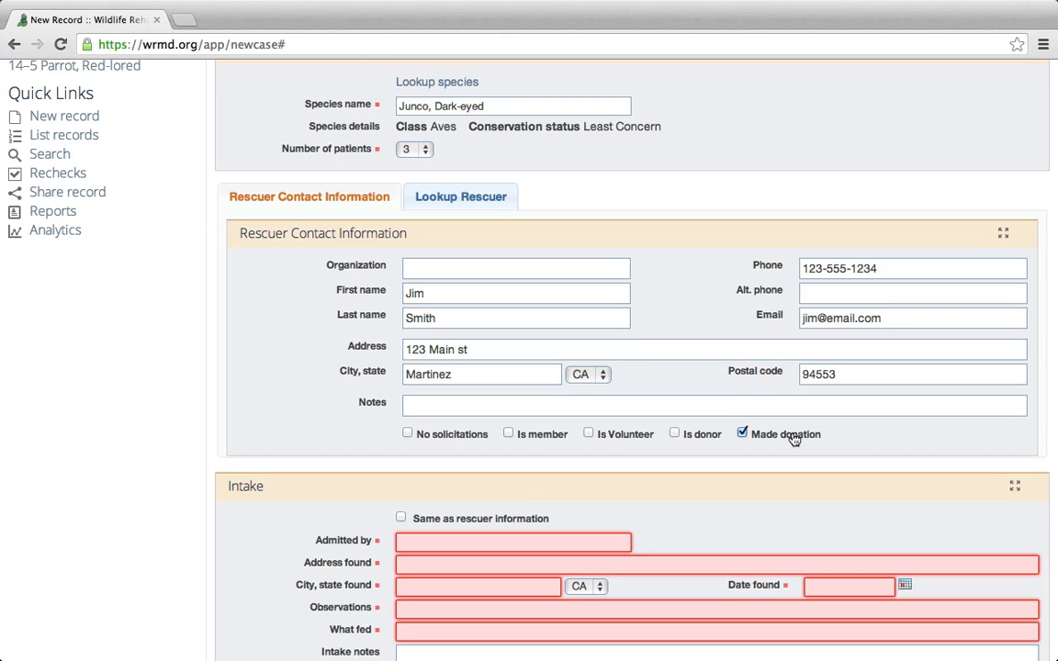
{"action": "left_click", "coordinate": [617, 438]}
In Lookup Rescuer, search by the rescuer's first name and browse the 3 matching rescuers.
{"action": "left_click", "coordinate": [469, 200]}
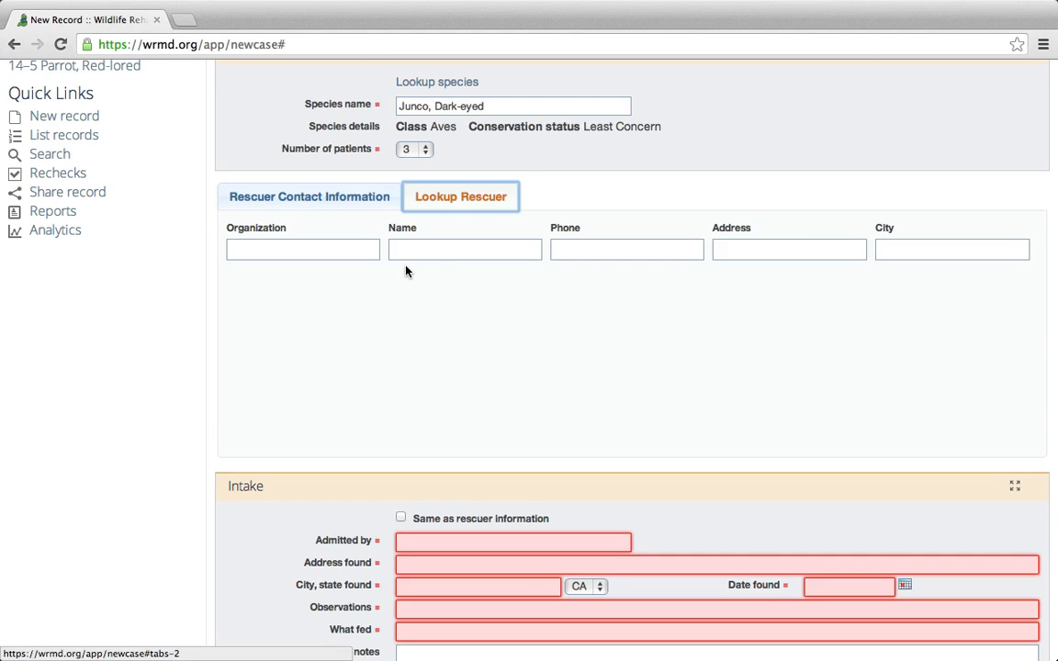
{"action": "left_click", "coordinate": [438, 253]}
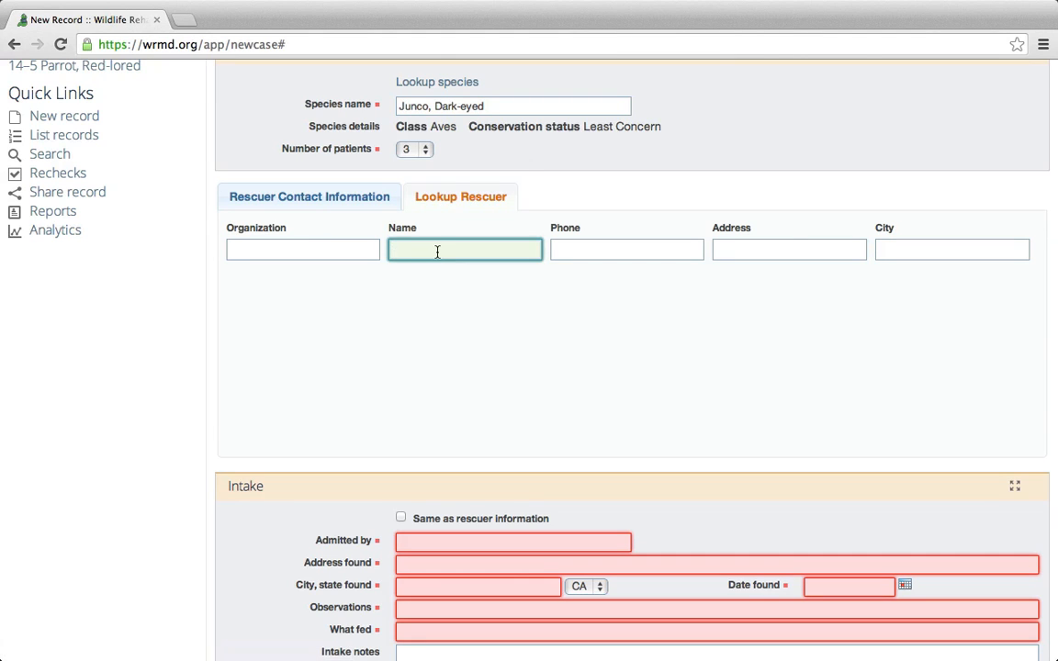
{"action": "type", "text": "jim"}
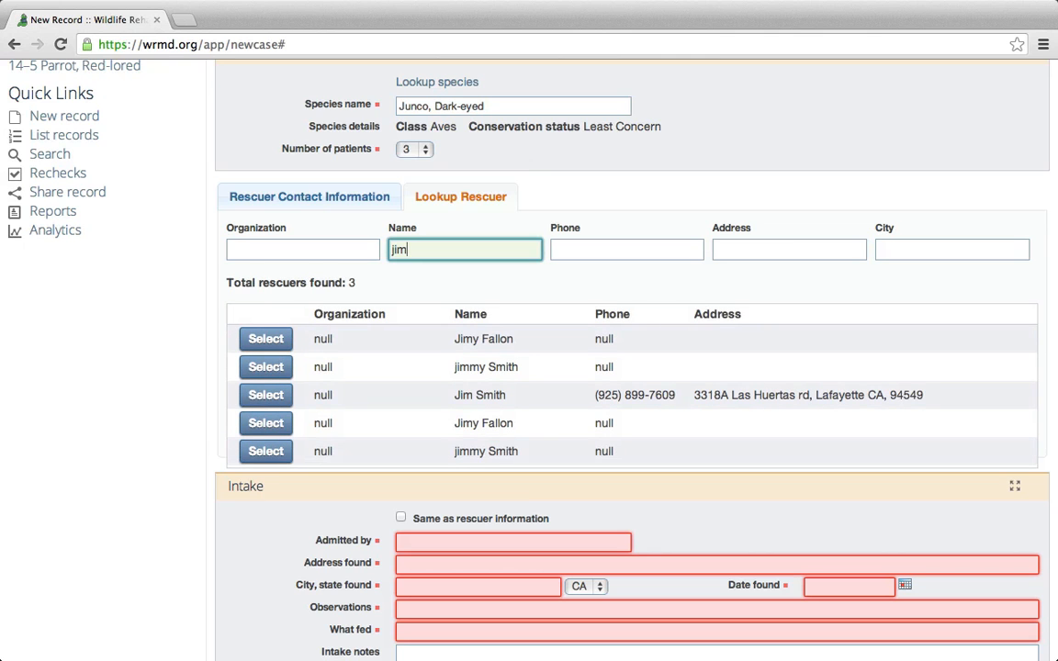
{"action": "scroll", "coordinate": [456, 323], "scroll_direction": "down", "scroll_amount": 3}
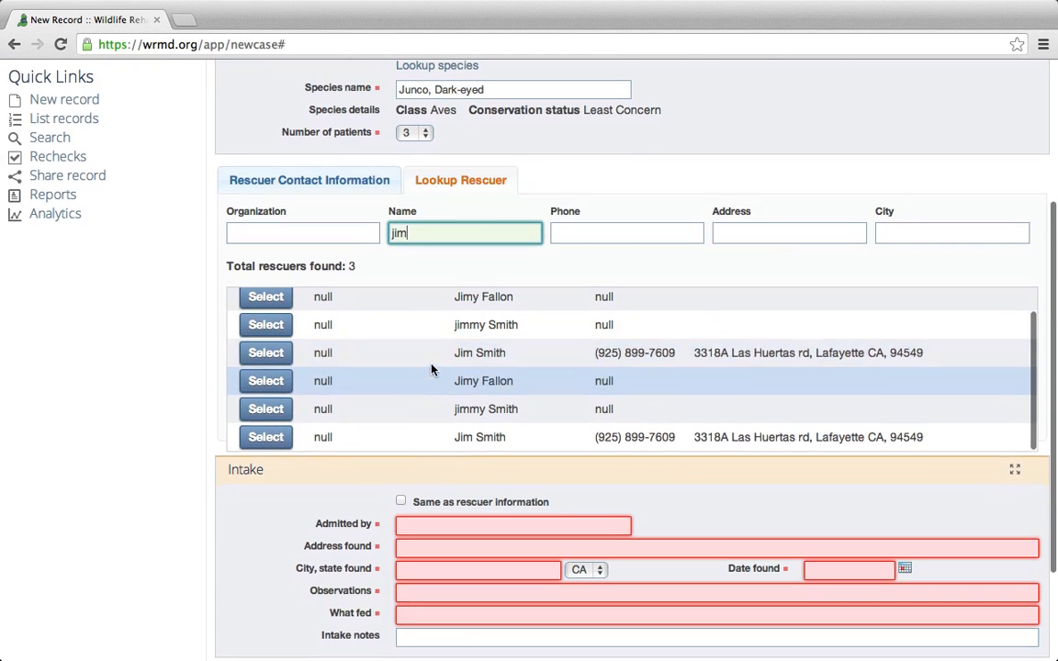
{"action": "scroll", "coordinate": [413, 317], "scroll_direction": "down", "scroll_amount": 1}
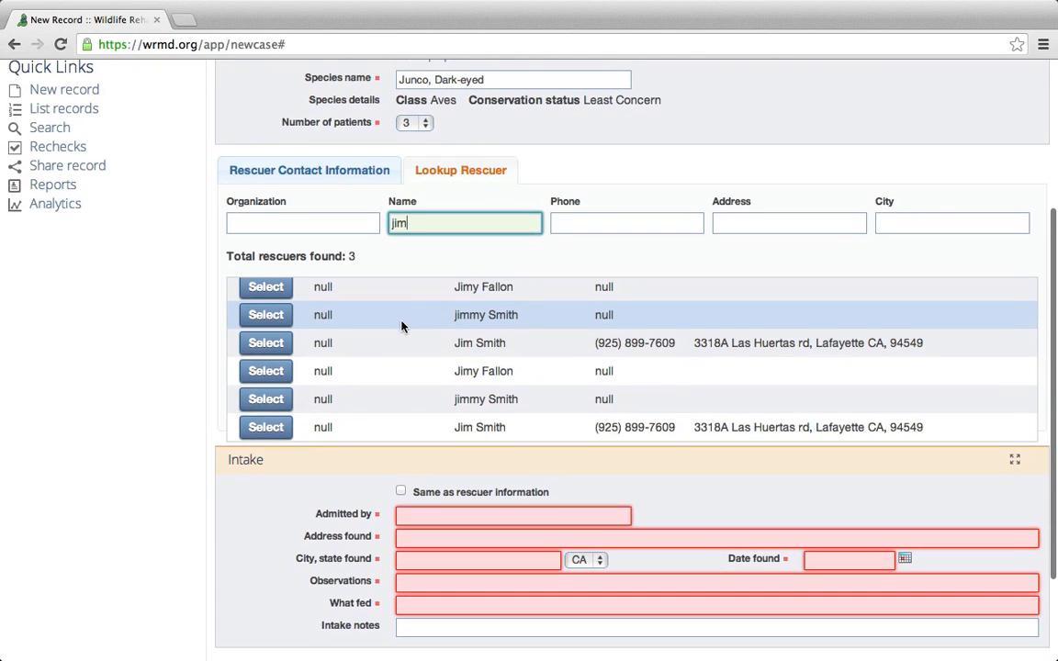
{"action": "scroll", "coordinate": [429, 316], "scroll_direction": "up", "scroll_amount": 1}
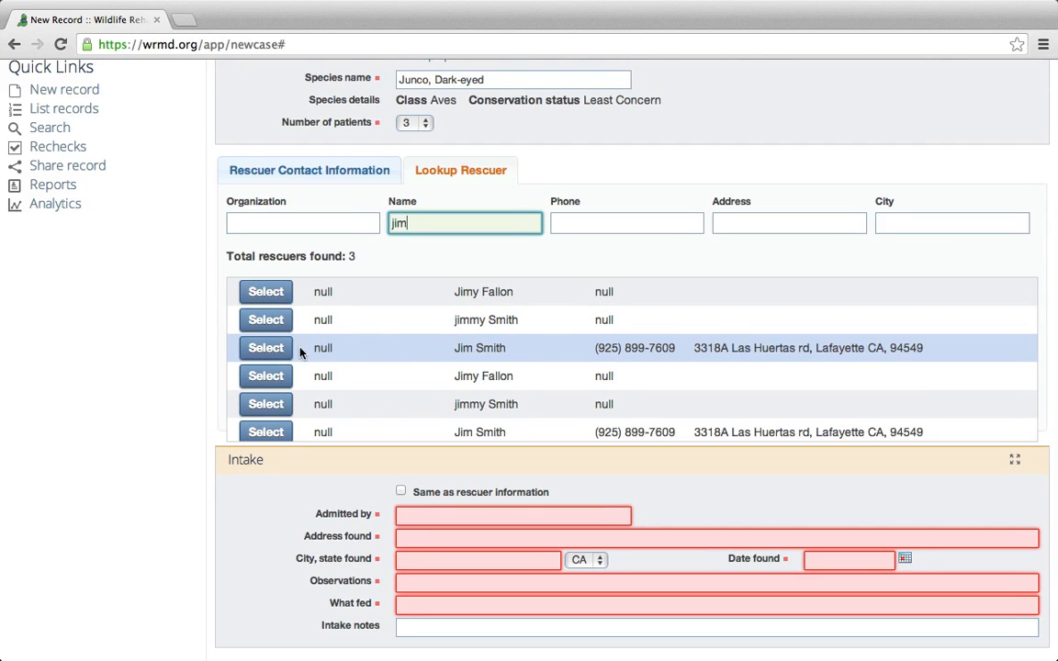
Reload the matching existing rescuer's contact details and scroll down to the empty Intake section.
{"action": "left_click", "coordinate": [267, 349]}
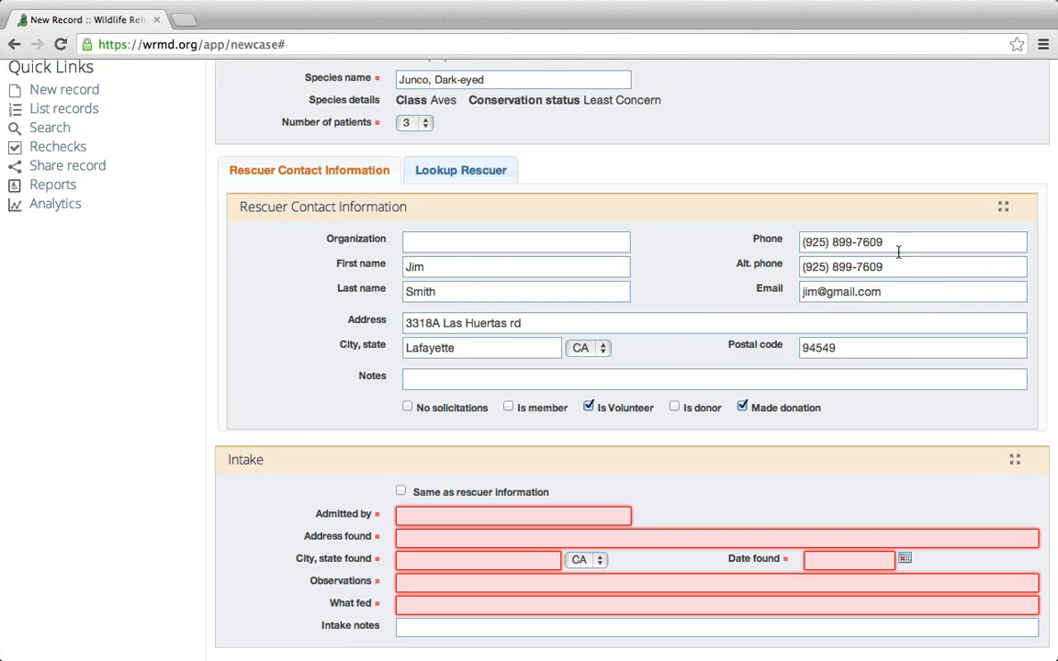
{"action": "left_click", "coordinate": [468, 171]}
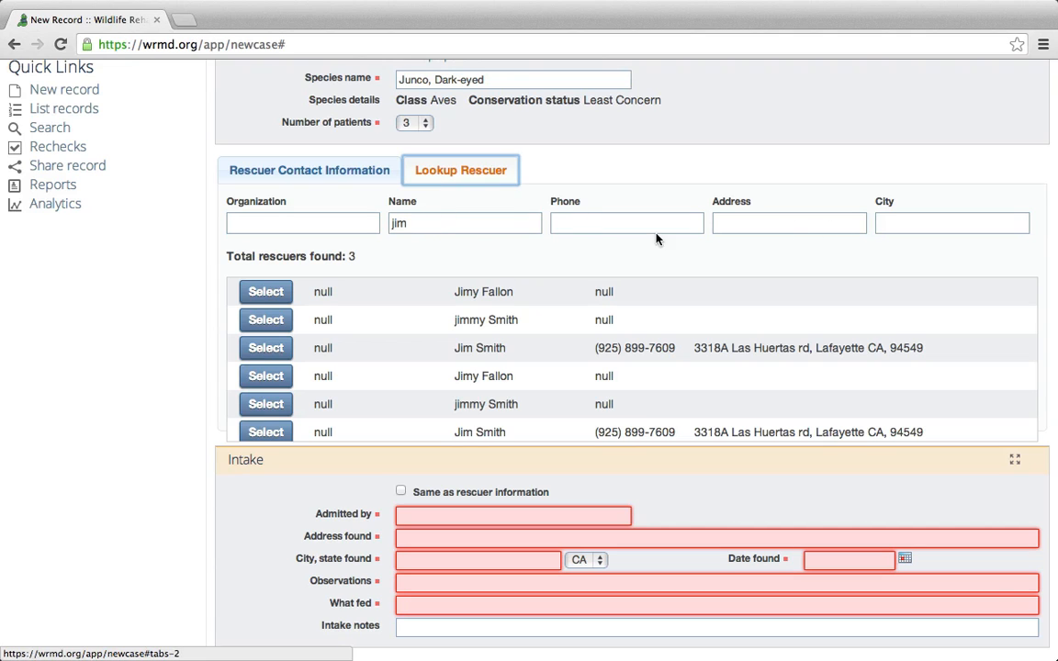
{"action": "left_click", "coordinate": [414, 256]}
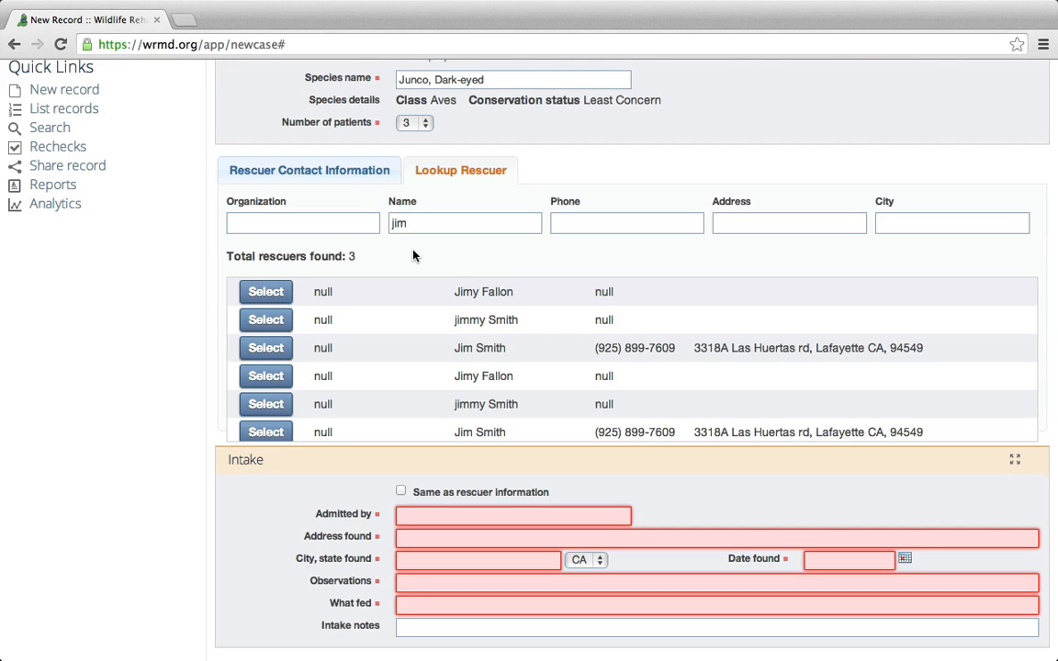
{"action": "left_click", "coordinate": [303, 171]}
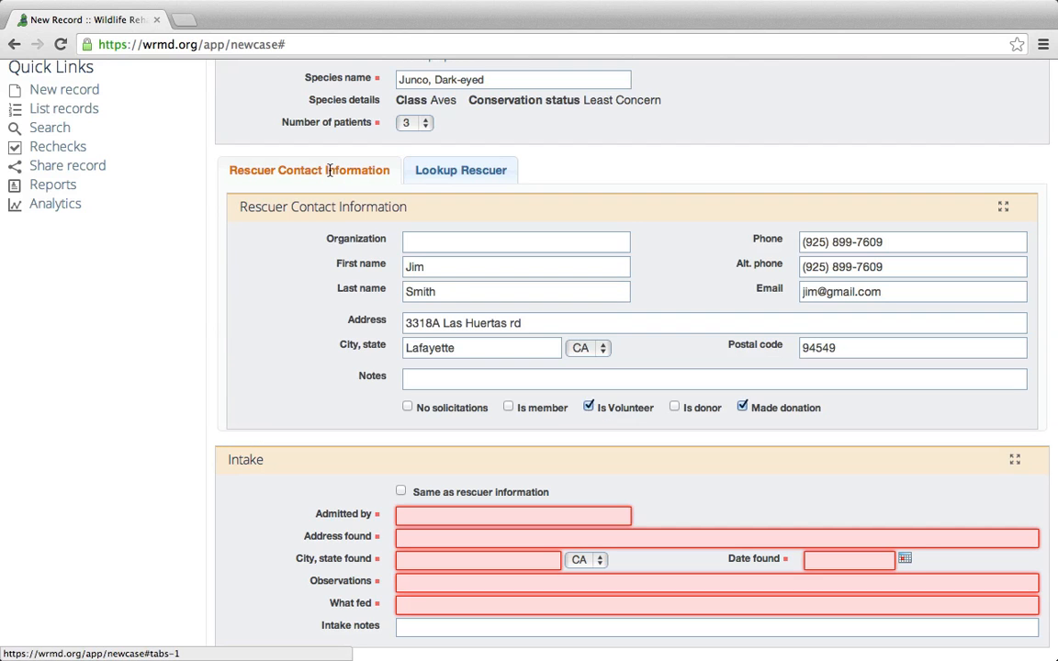
{"action": "scroll", "coordinate": [295, 337], "scroll_direction": "down", "scroll_amount": 2}
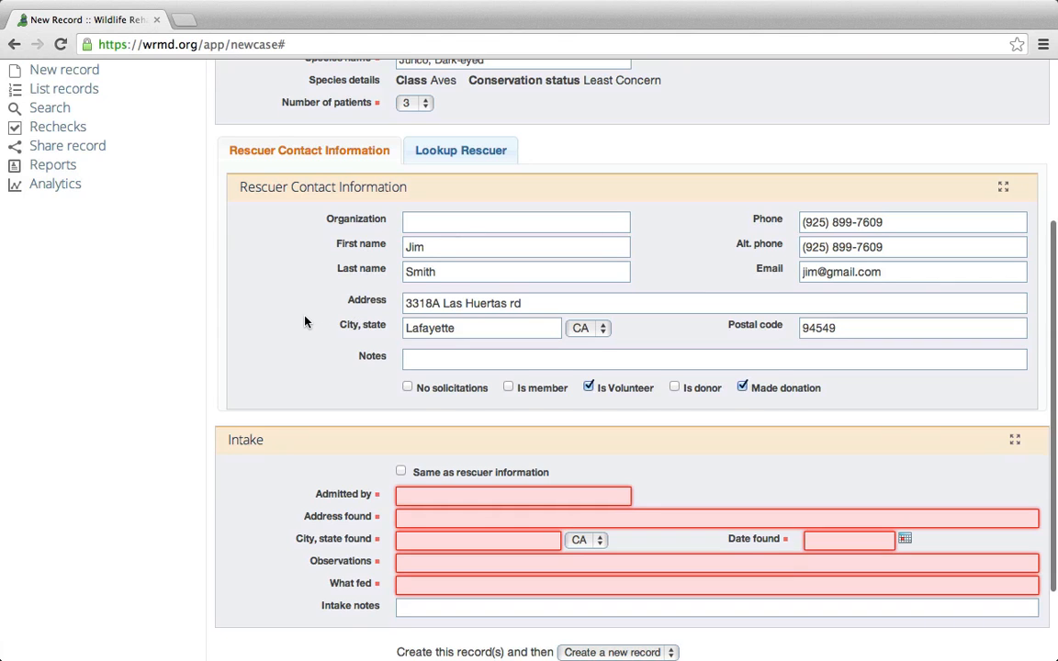
{"action": "scroll", "coordinate": [302, 314], "scroll_direction": "down", "scroll_amount": 2}
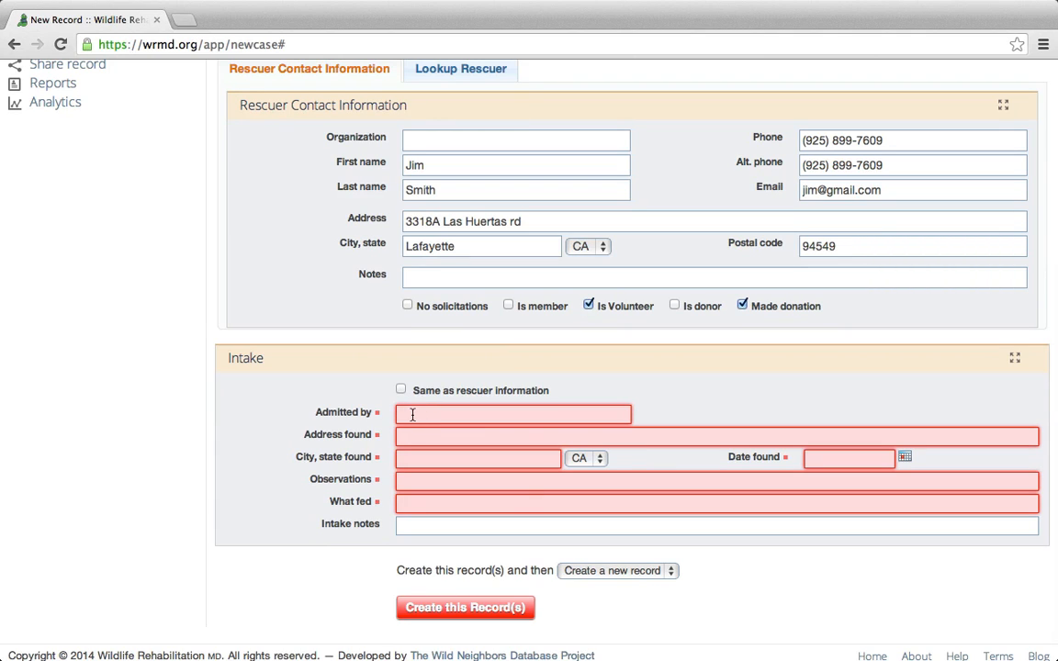
Enter the admitter's name in Admitted by and copy the rescuer's address as the found location.
{"action": "left_click", "coordinate": [448, 414]}
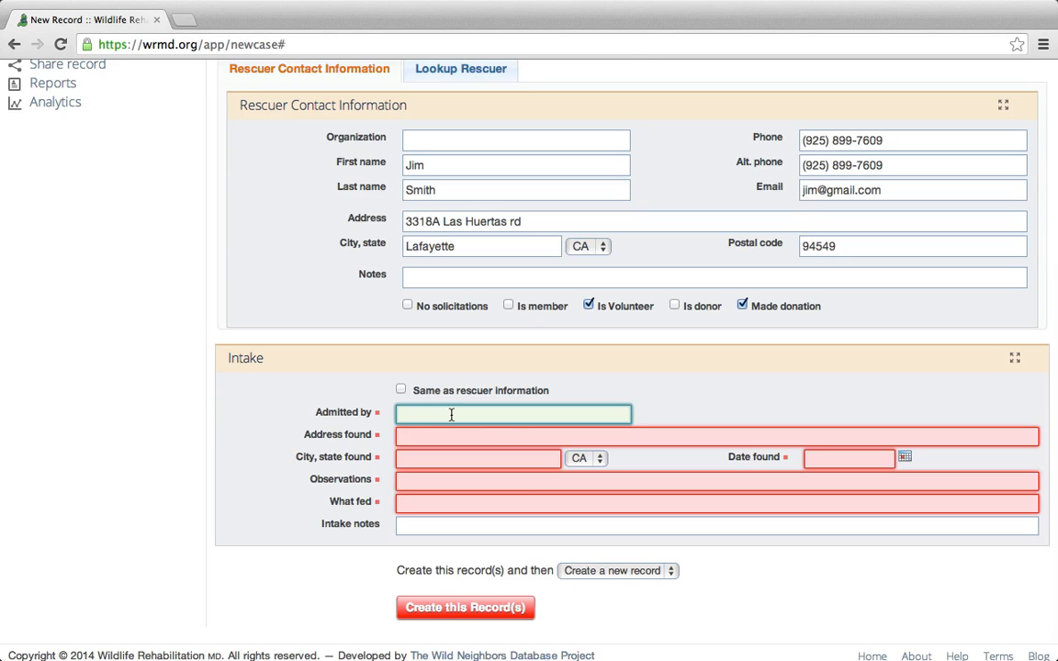
{"action": "left_click", "coordinate": [285, 442]}
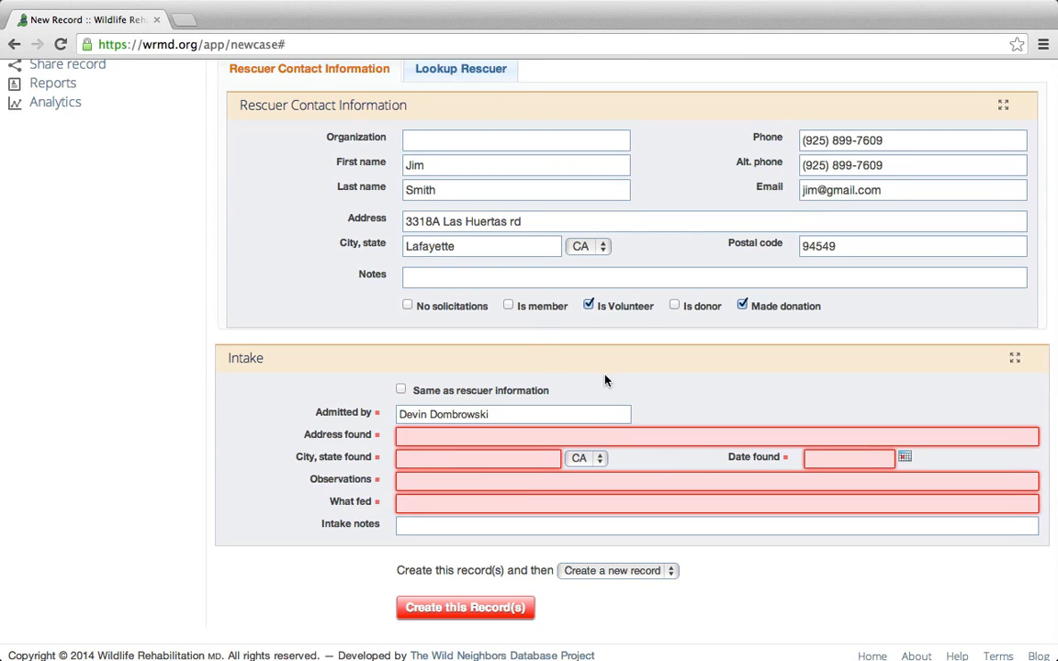
{"action": "left_click", "coordinate": [437, 395]}
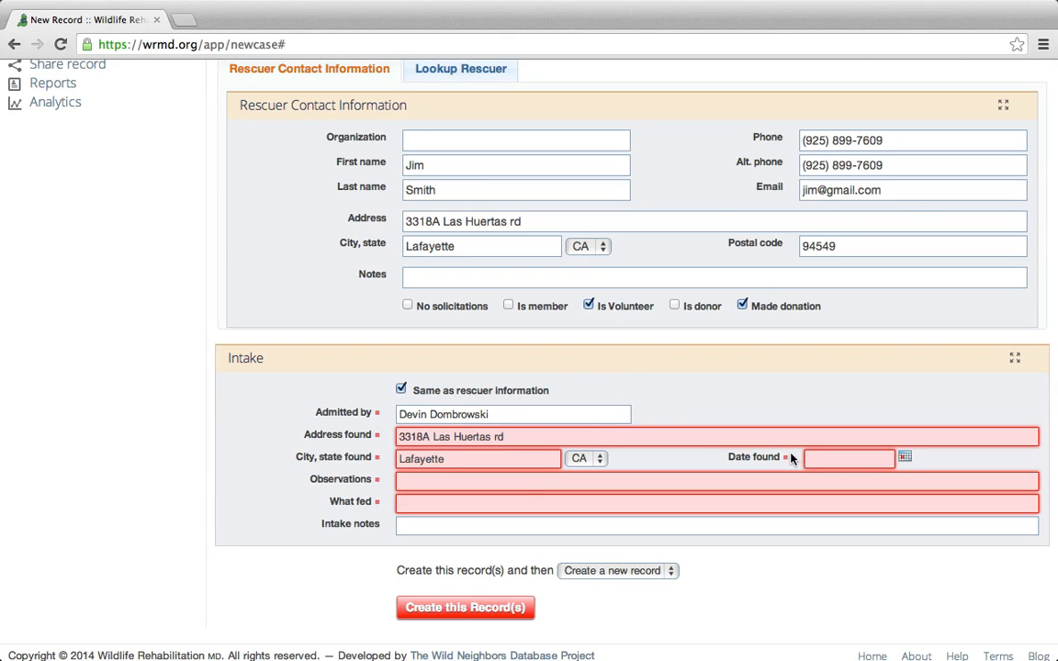
Pick March 17, 2014 from the calendar as the date found.
{"action": "left_click", "coordinate": [883, 459]}
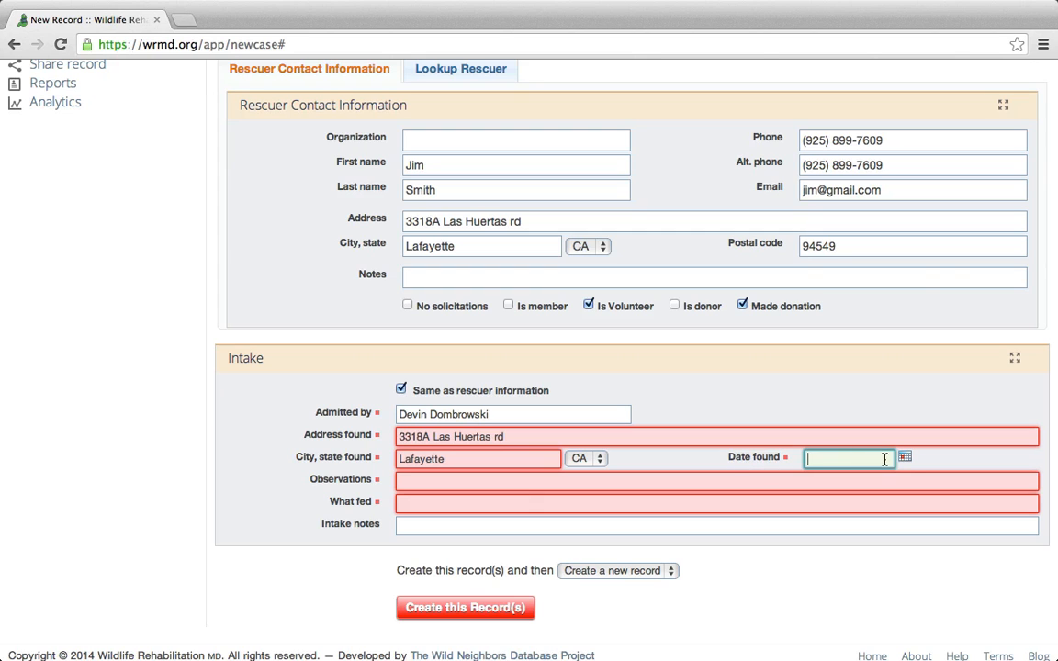
{"action": "left_click", "coordinate": [904, 457]}
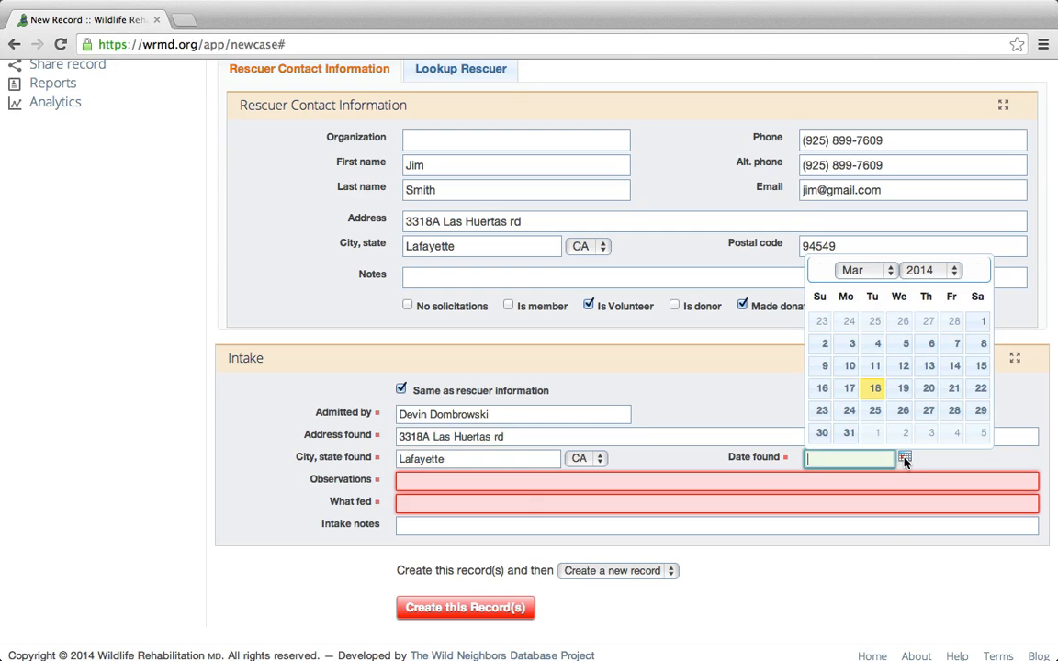
{"action": "left_click", "coordinate": [850, 389]}
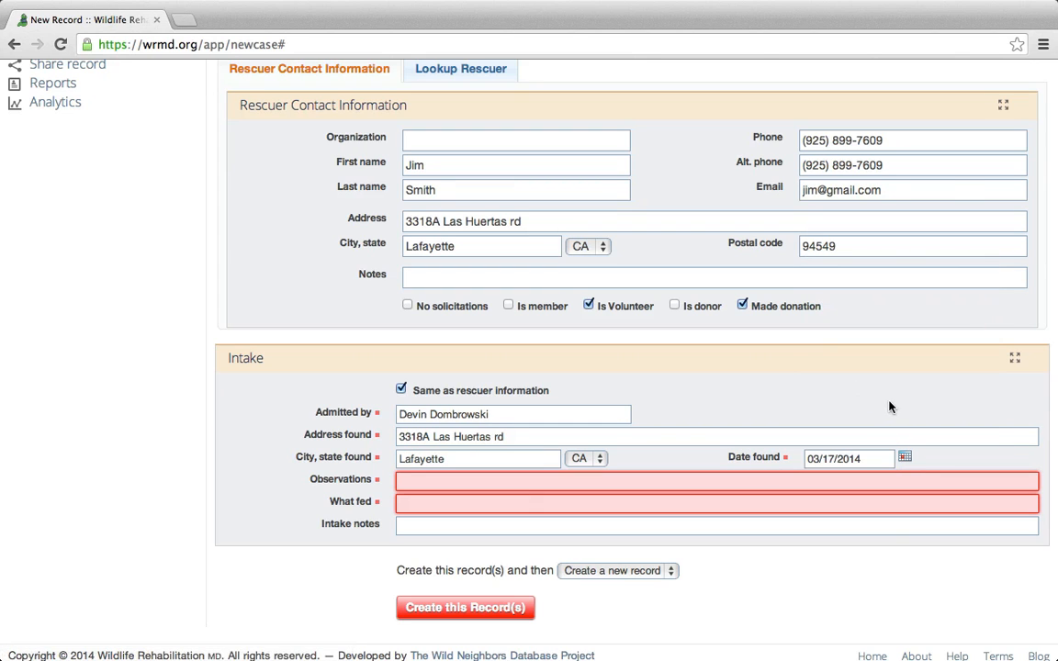
{"action": "left_click", "coordinate": [420, 480]}
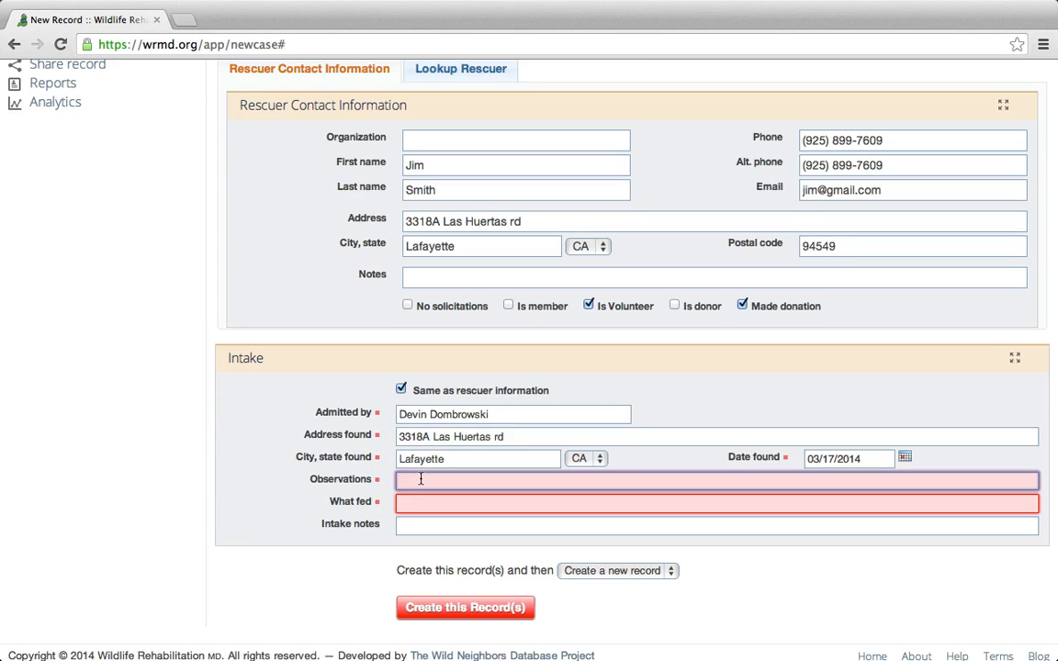
Enter 'Fell from a nest' as Observations and 'Water, crackers' as What fed.
{"action": "type", "text": "Fel"}
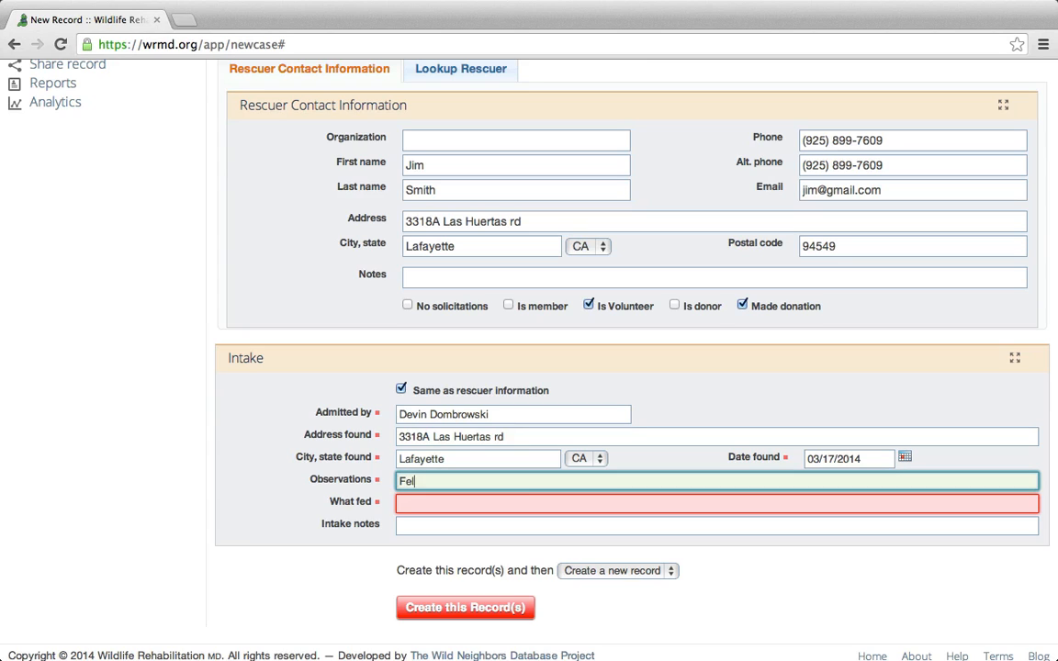
{"action": "type", "text": "l from a nest"}
{"action": "left_click", "coordinate": [314, 501]}
{"action": "left_click", "coordinate": [424, 502]}
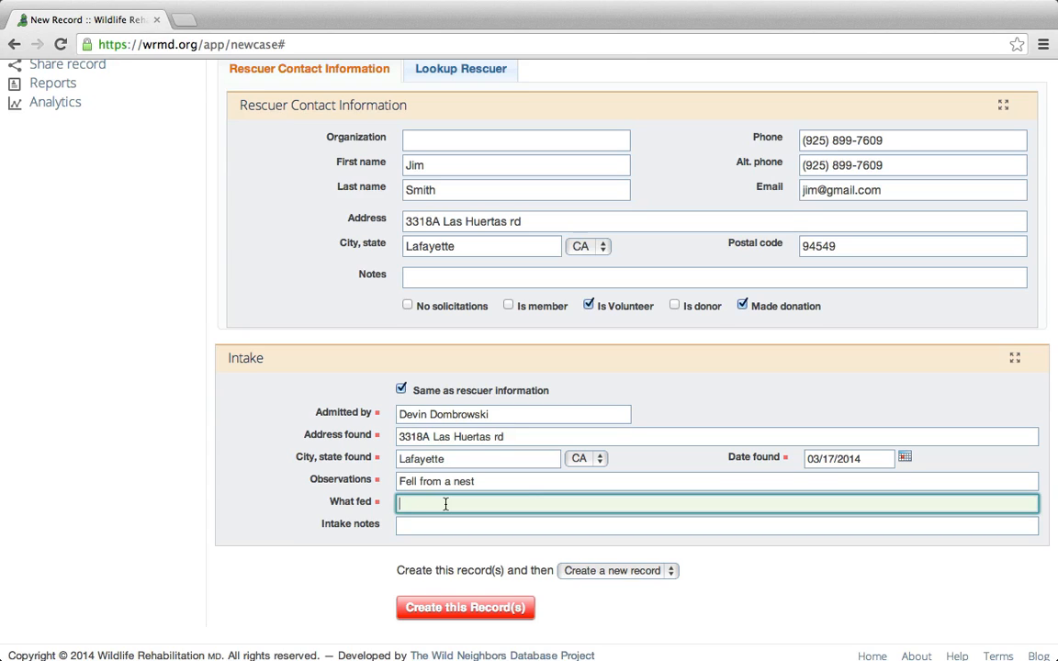
{"action": "type", "text": "Water"}
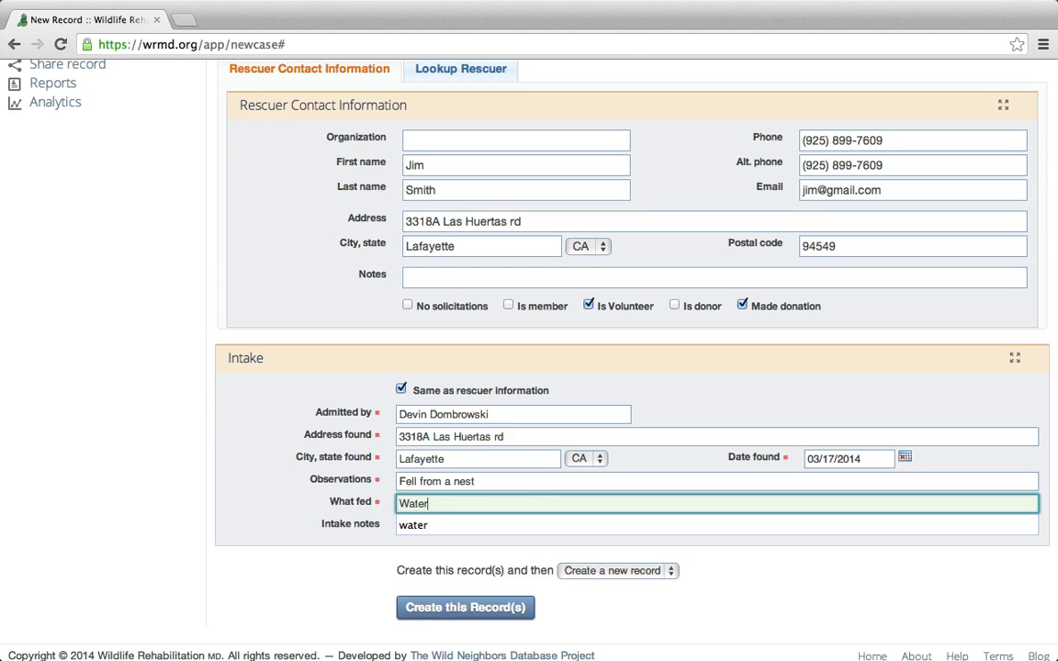
{"action": "type", "text": ", "}
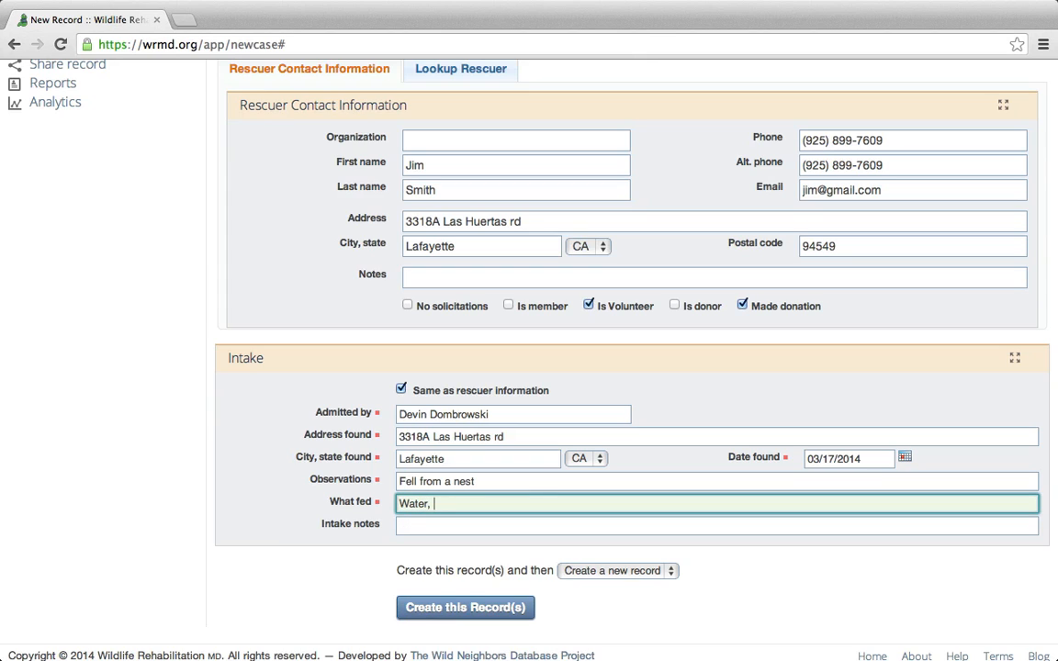
{"action": "type", "text": "crackers"}
{"action": "left_click", "coordinate": [234, 501]}
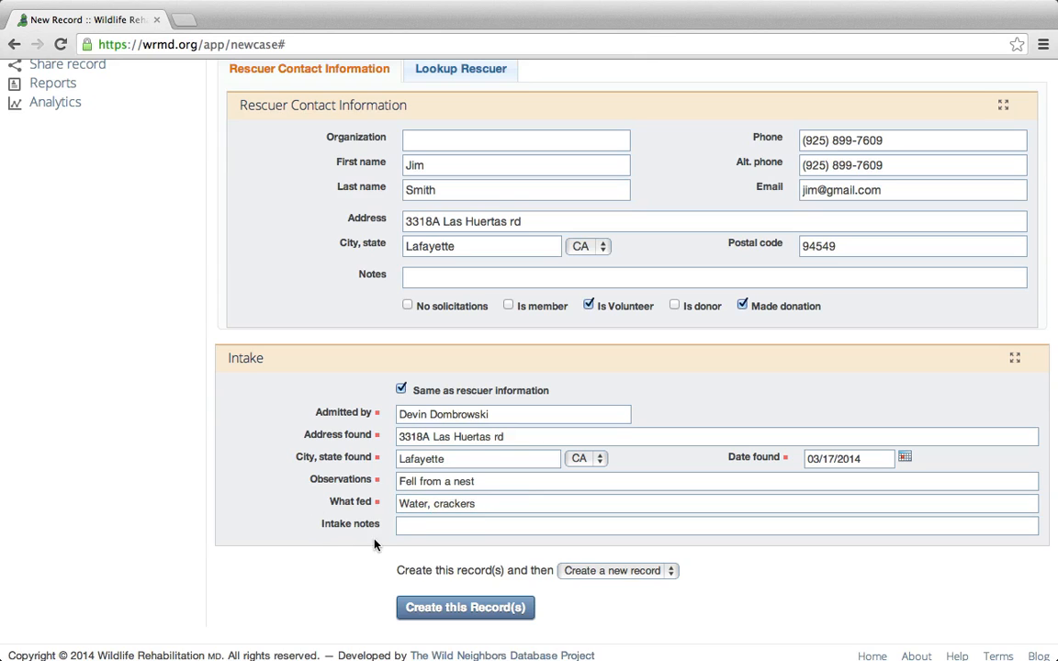
Leave the Intake notes field empty.
{"action": "left_click", "coordinate": [474, 526]}
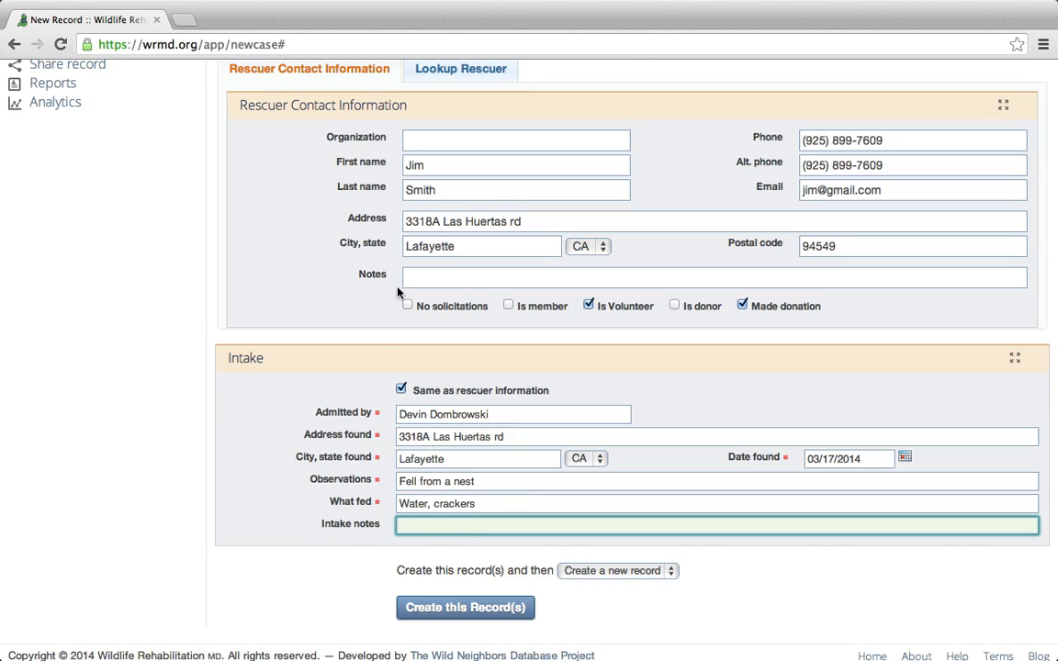
{"action": "left_click", "coordinate": [341, 572]}
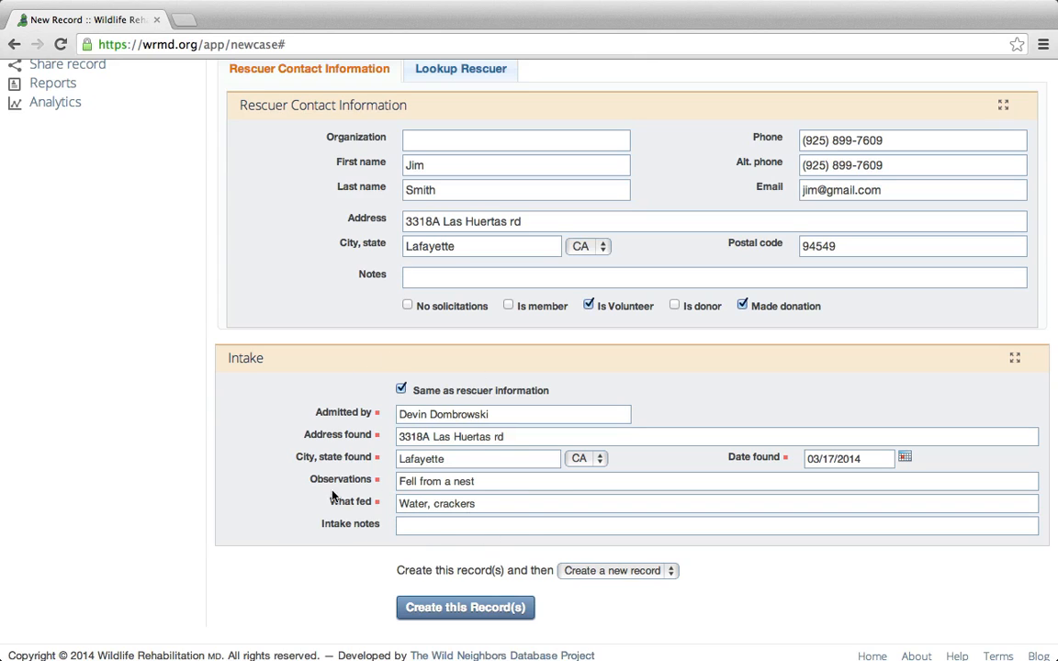
{"action": "left_click", "coordinate": [411, 527]}
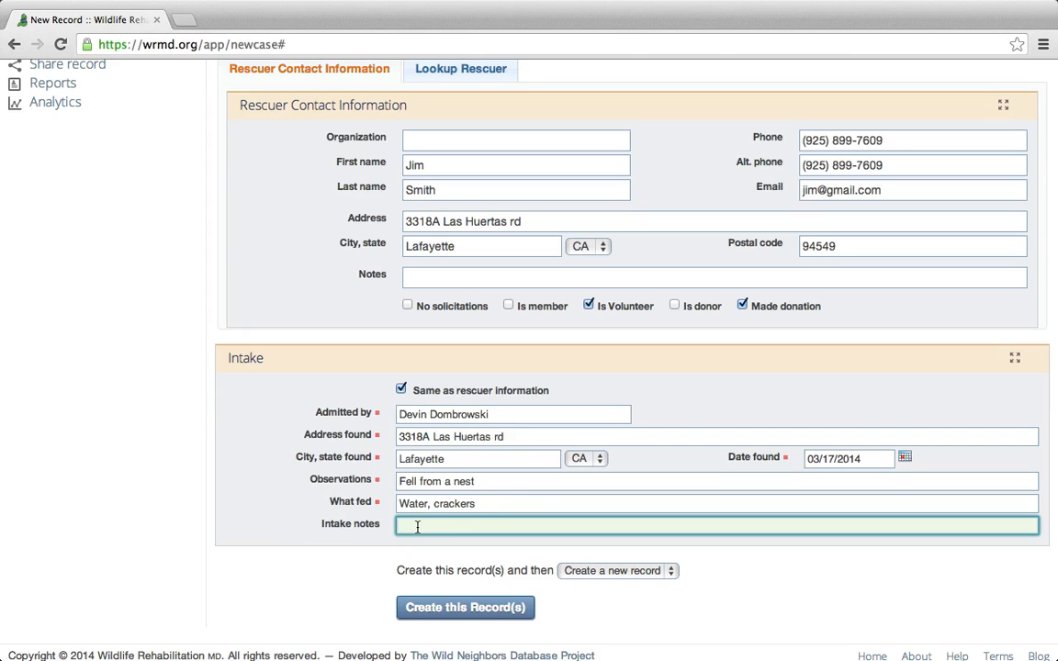
{"action": "left_click", "coordinate": [347, 558]}
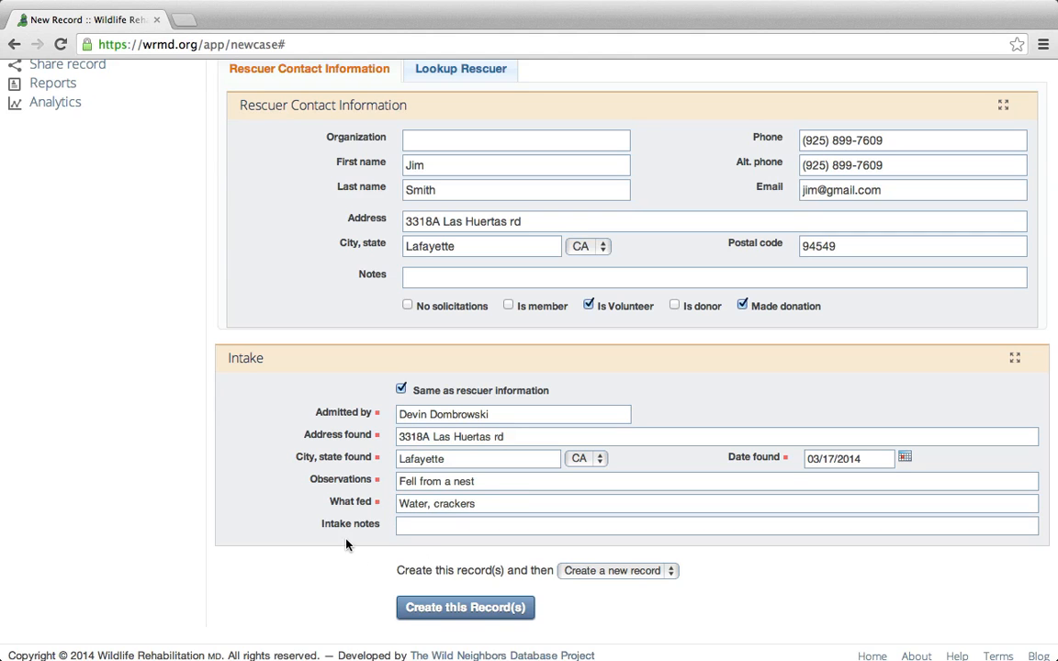
{"action": "scroll", "coordinate": [344, 556], "scroll_direction": "down", "scroll_amount": 1}
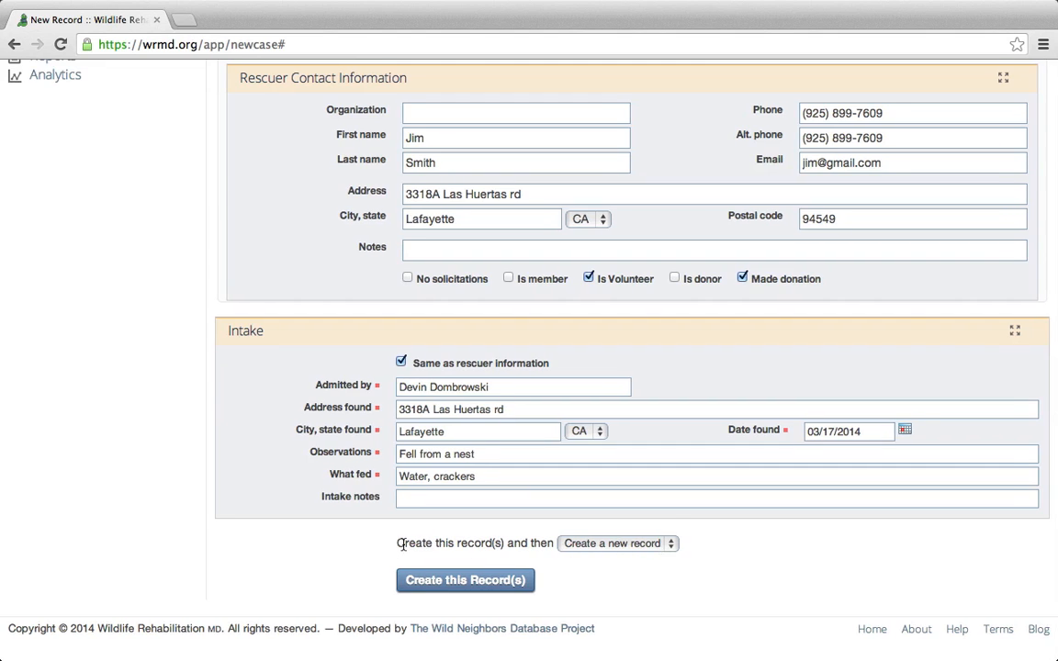
Choose 'Edit this record' as the after-create action and create the three Dark-eyed Junco records.
{"action": "left_click", "coordinate": [624, 543]}
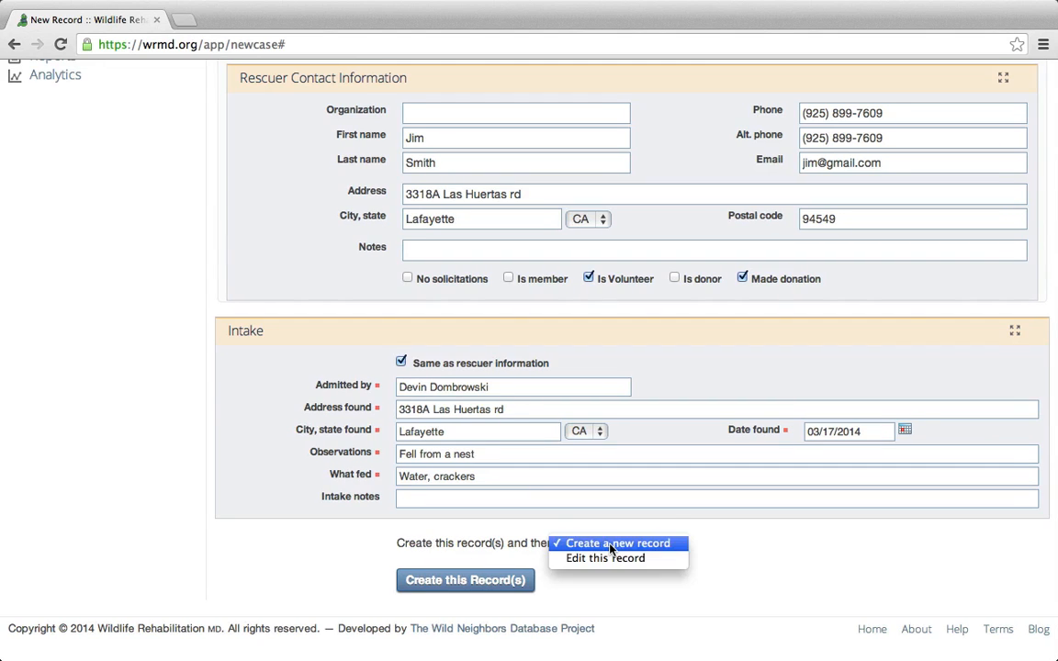
{"action": "left_click", "coordinate": [657, 560]}
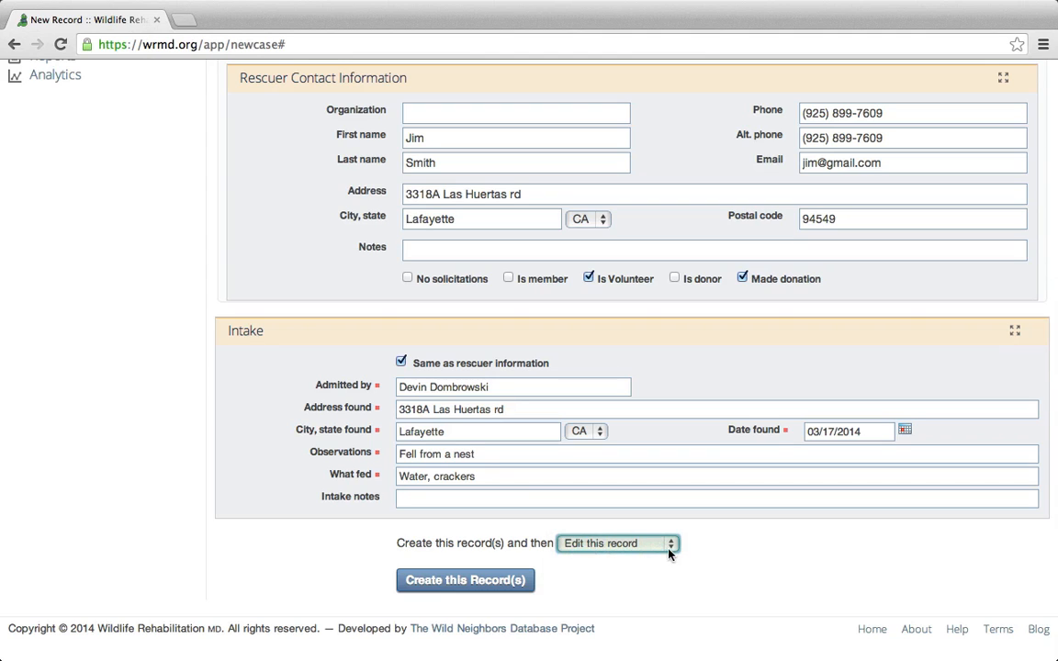
{"action": "left_click", "coordinate": [694, 577]}
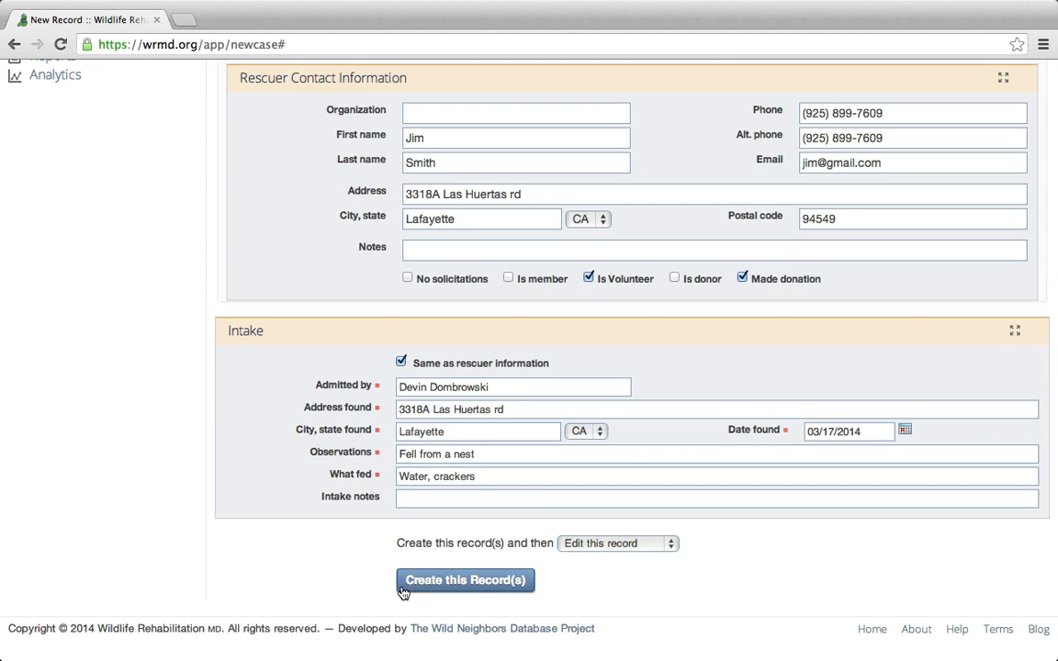
{"action": "left_click", "coordinate": [497, 582]}
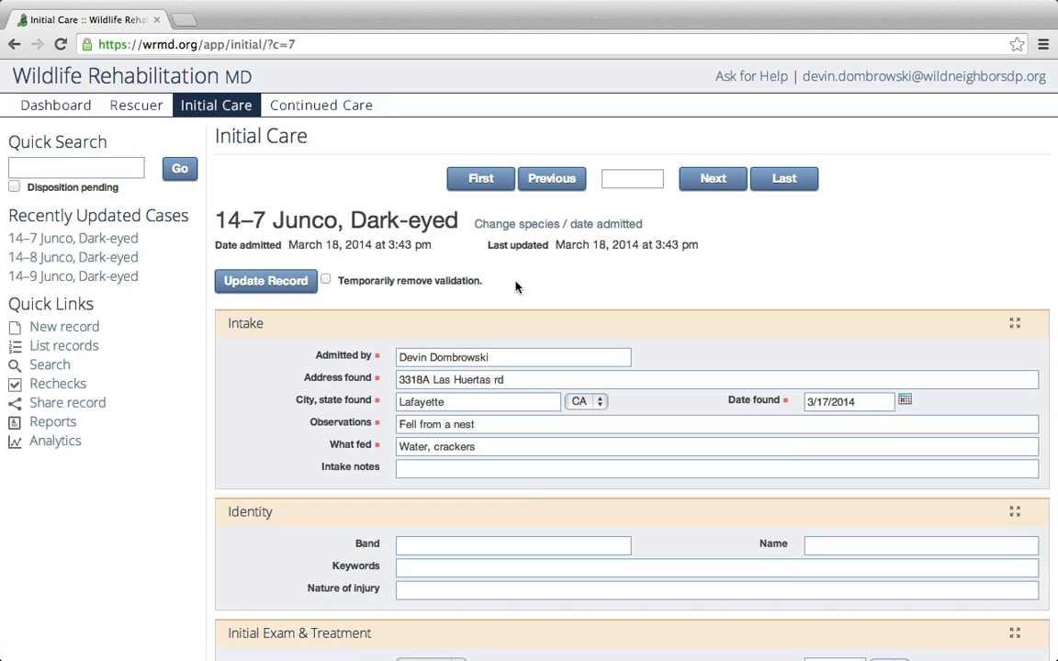
Start a new patient record and look over the blank form for case 2014–10.
{"action": "left_click", "coordinate": [74, 331]}
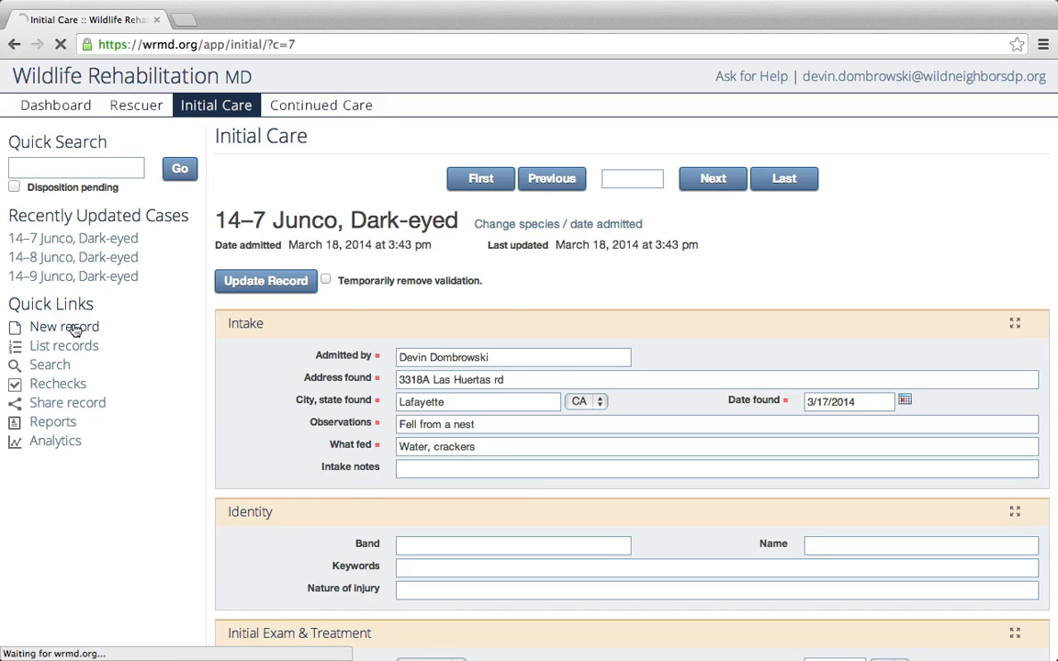
{"action": "scroll", "coordinate": [593, 306], "scroll_direction": "down", "scroll_amount": 5}
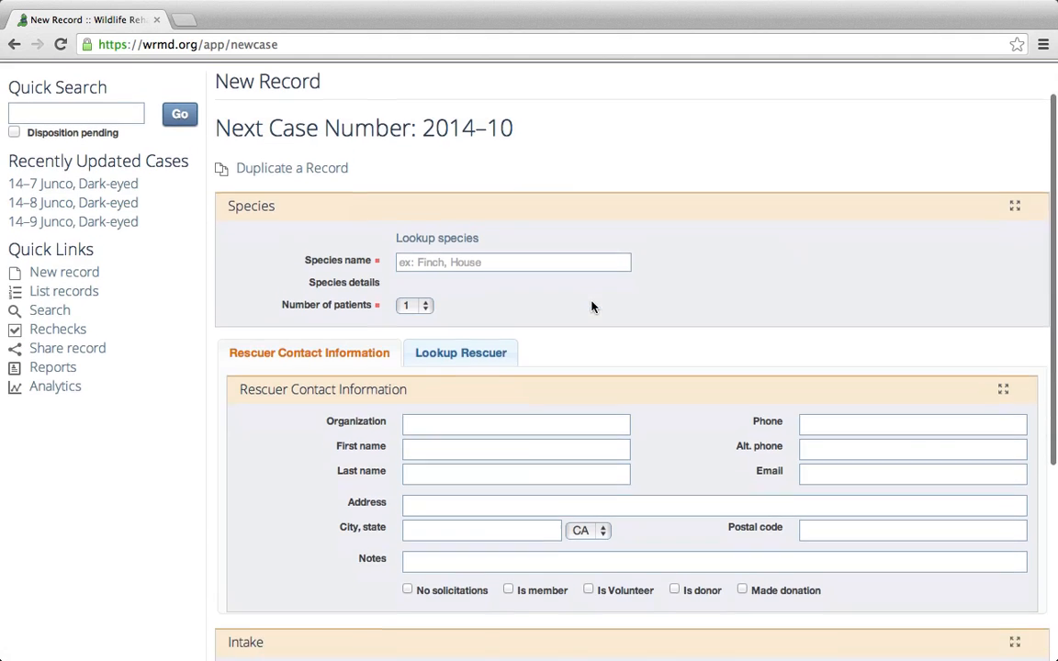
{"action": "scroll", "coordinate": [568, 275], "scroll_direction": "up", "scroll_amount": 3}
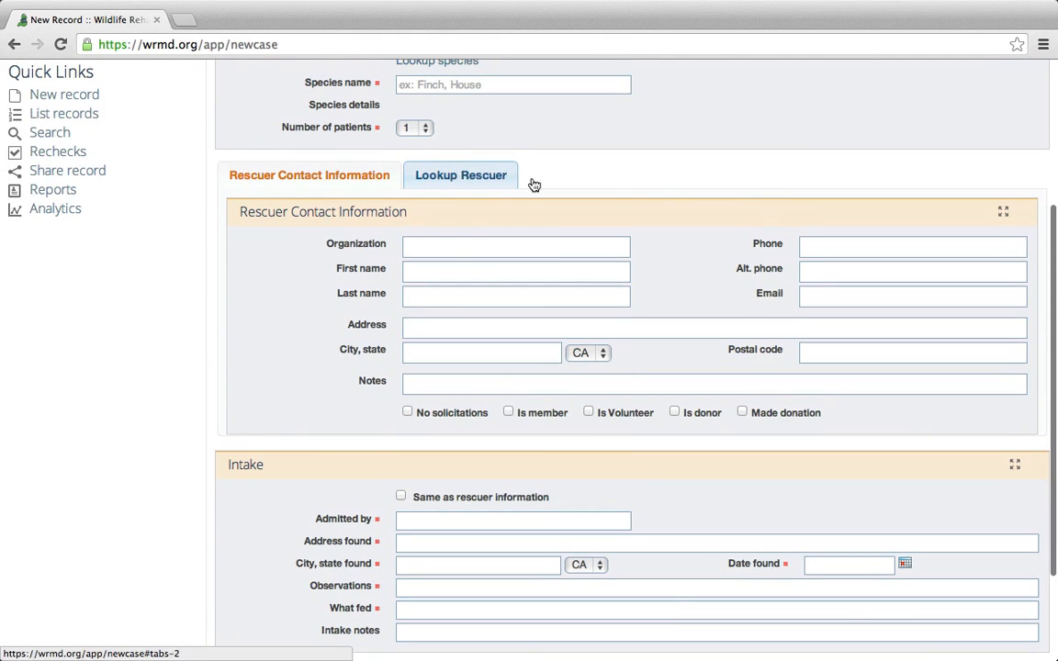
{"action": "scroll", "coordinate": [597, 191], "scroll_direction": "up", "scroll_amount": 3}
{"action": "scroll", "coordinate": [665, 195], "scroll_direction": "up", "scroll_amount": 1}
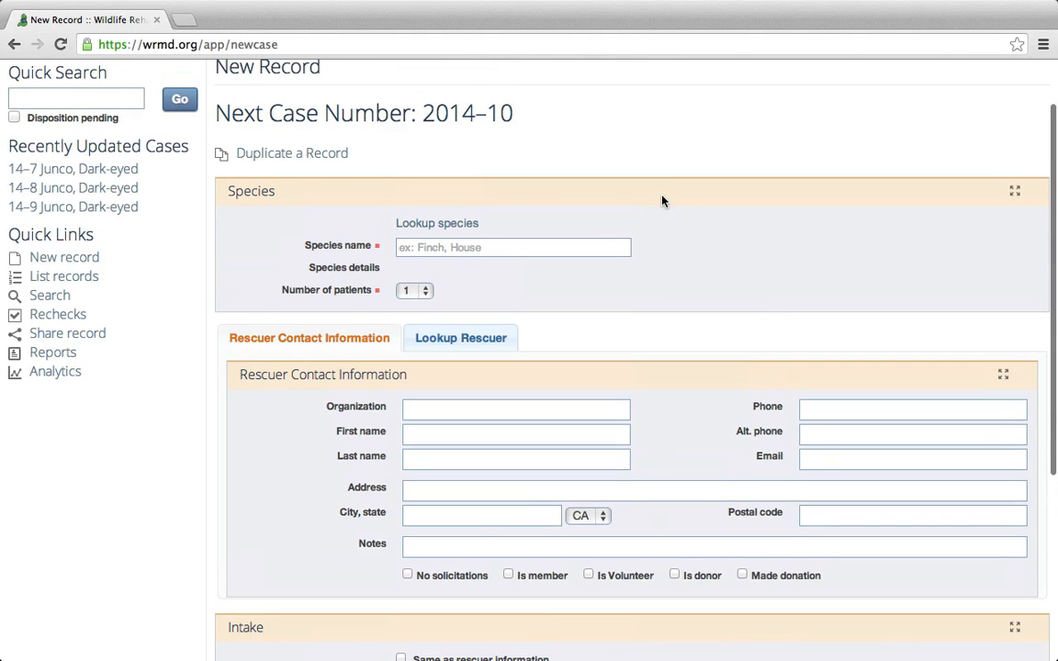
{"action": "scroll", "coordinate": [560, 190], "scroll_direction": "up", "scroll_amount": 1}
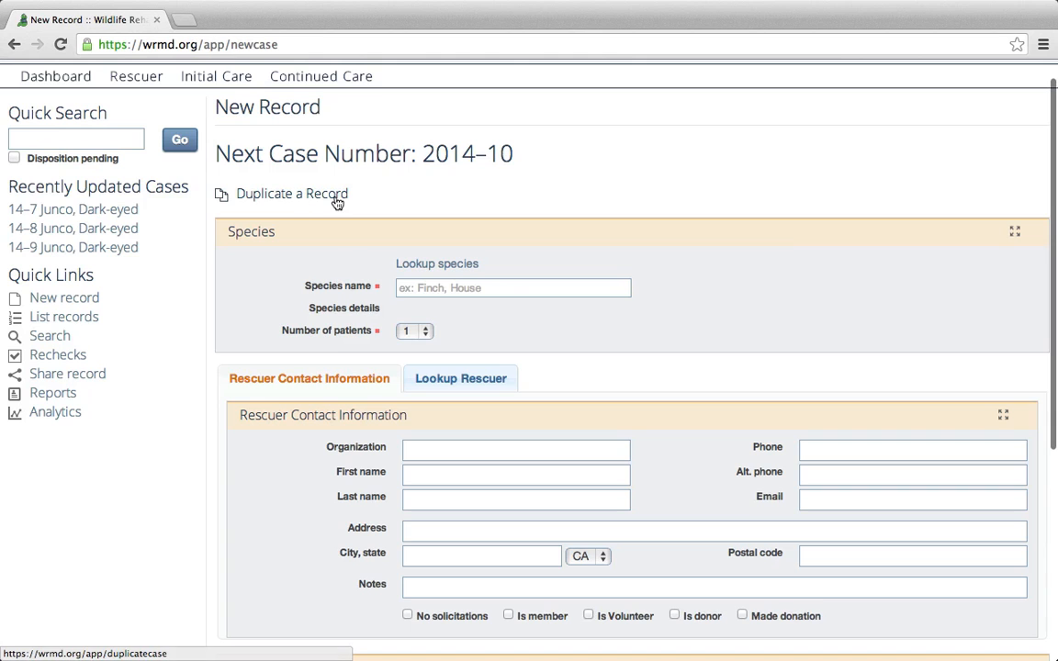
{"action": "scroll", "coordinate": [355, 173], "scroll_direction": "up", "scroll_amount": 1}
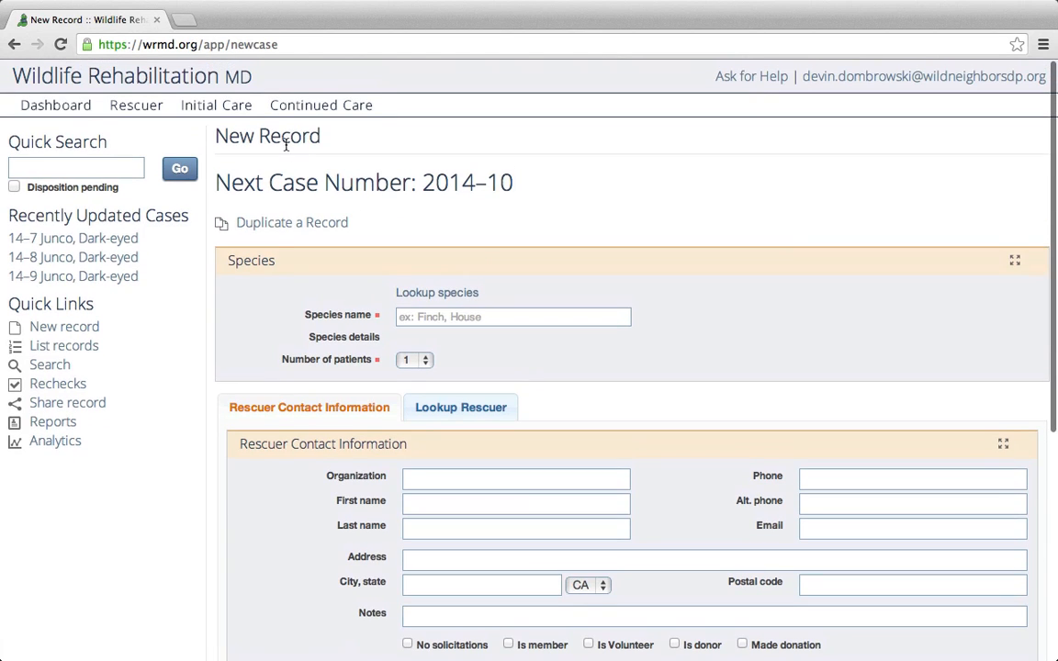
On the Duplicate a Record page, load case 14–7 Junco, Dark-eyed by its case number.
{"action": "left_click", "coordinate": [279, 228]}
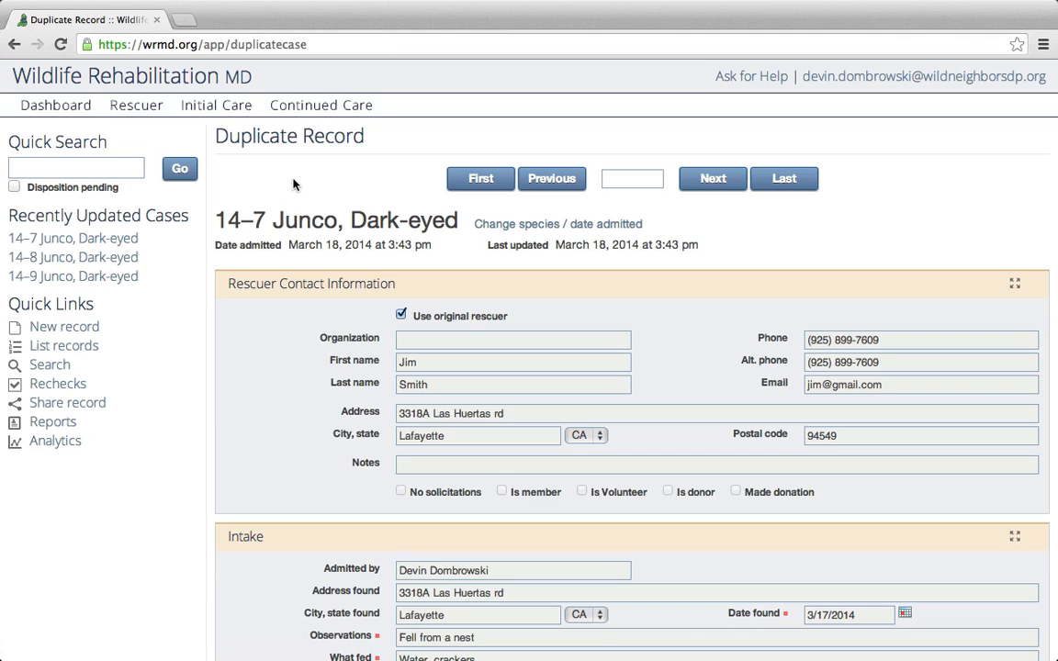
{"action": "scroll", "coordinate": [551, 179], "scroll_direction": "down", "scroll_amount": 1}
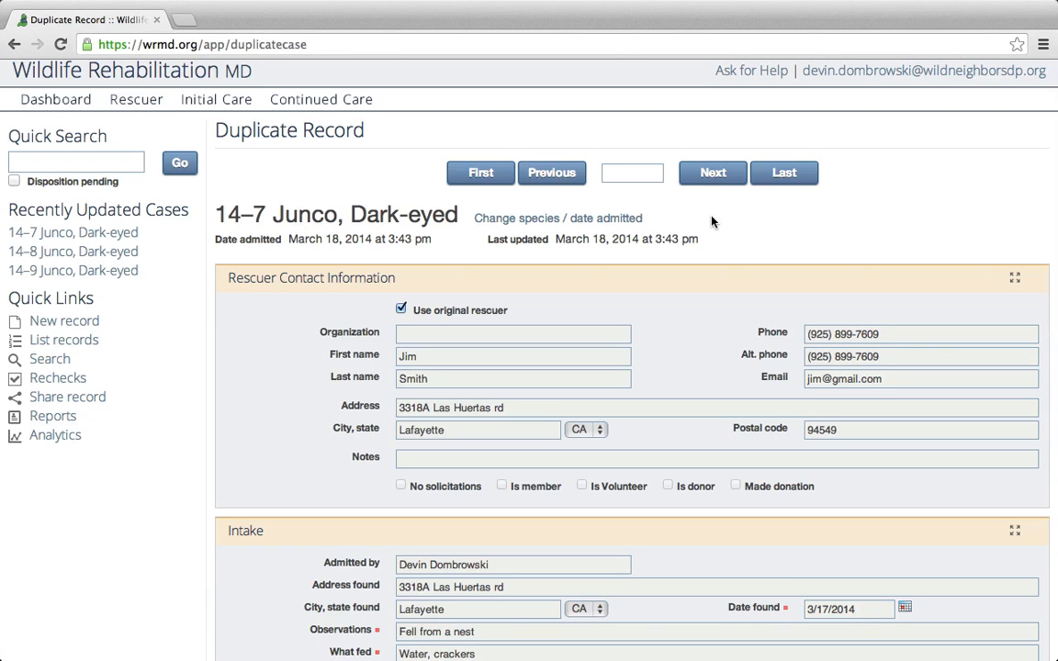
{"action": "left_click", "coordinate": [620, 174]}
{"action": "type", "text": "1"}
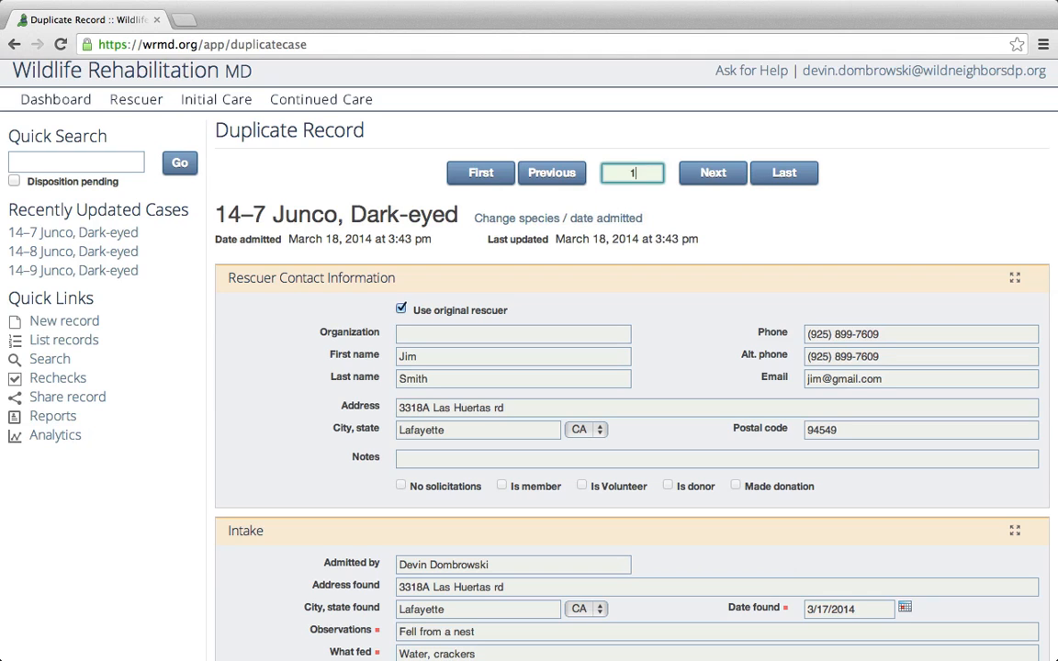
{"action": "key", "text": "Return"}
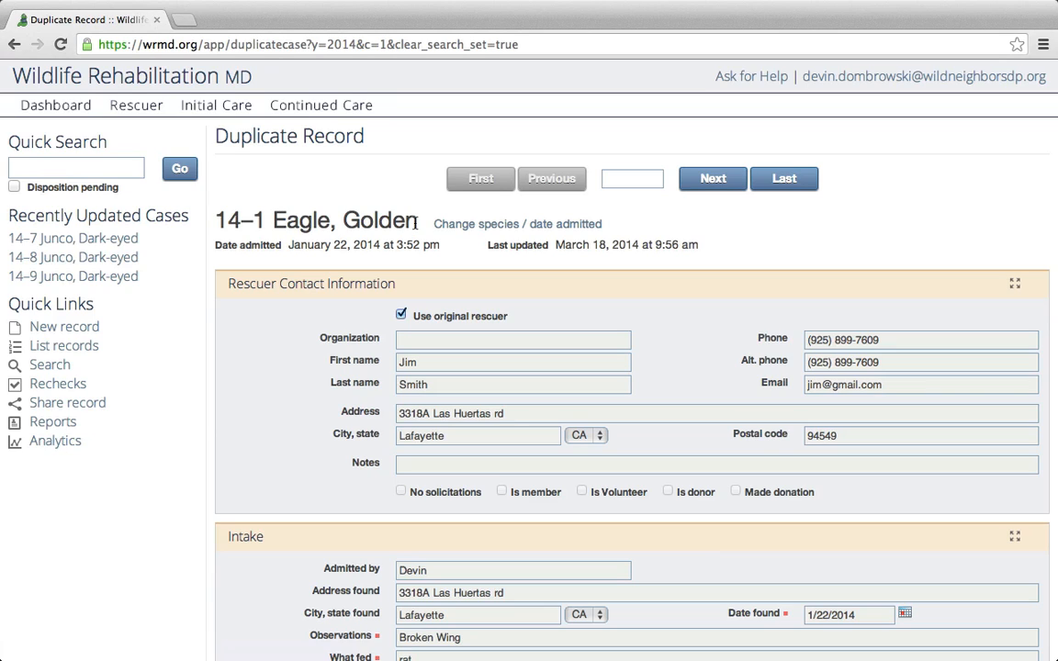
{"action": "left_click", "coordinate": [624, 178]}
{"action": "type", "text": "7"}
{"action": "key", "text": "Return"}
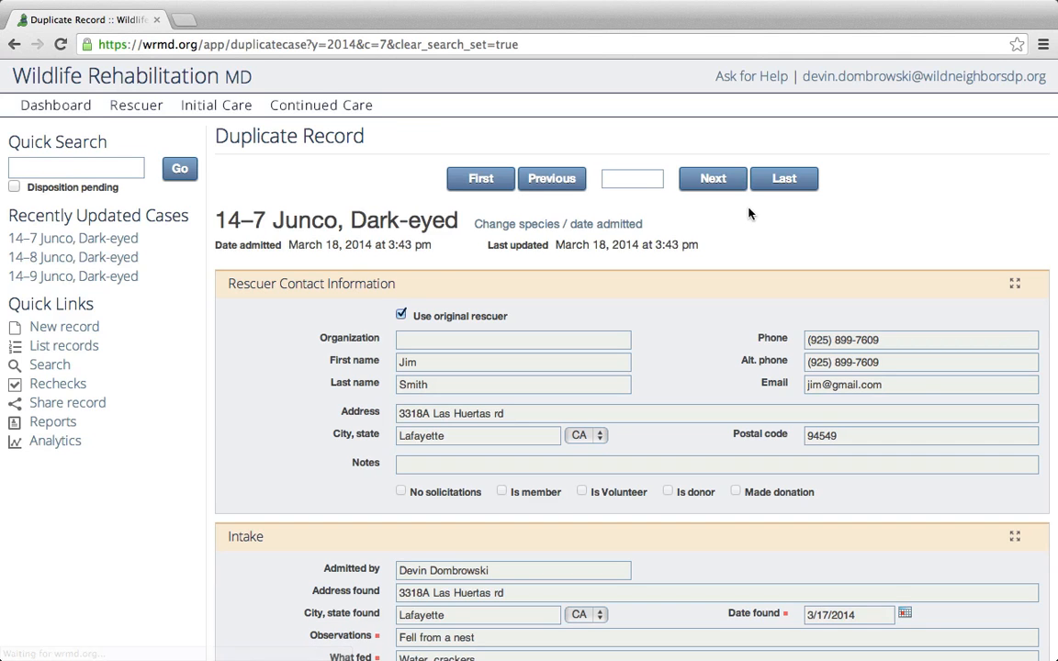
Scroll to Duplicate Case Information and keep the number of duplicates at 1.
{"action": "scroll", "coordinate": [739, 227], "scroll_direction": "down", "scroll_amount": 3}
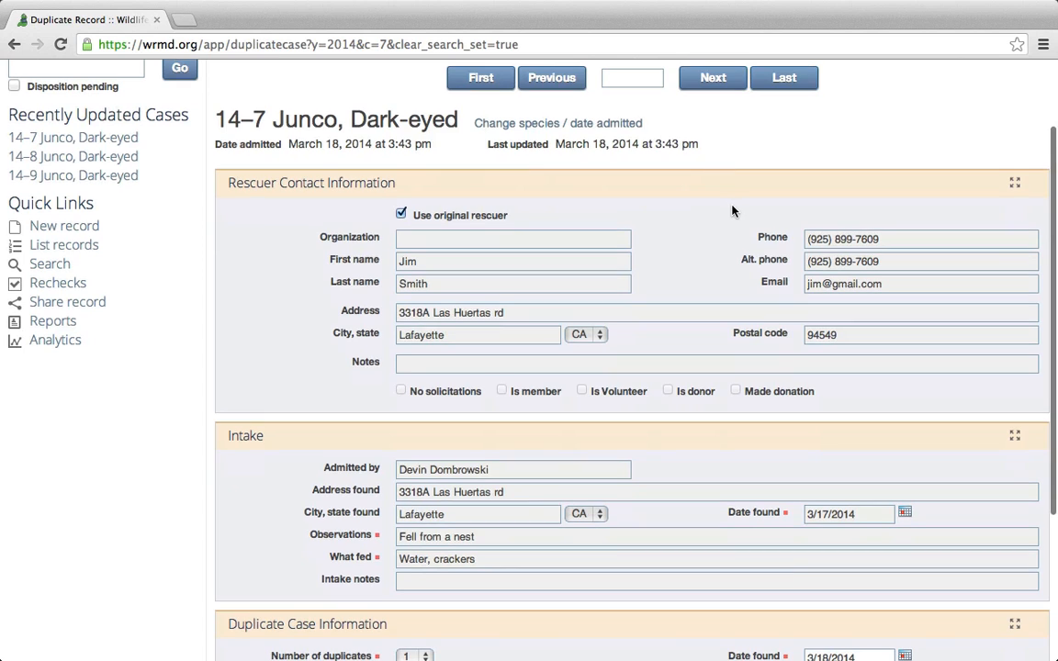
{"action": "scroll", "coordinate": [704, 212], "scroll_direction": "down", "scroll_amount": 2}
{"action": "scroll", "coordinate": [705, 211], "scroll_direction": "down", "scroll_amount": 1}
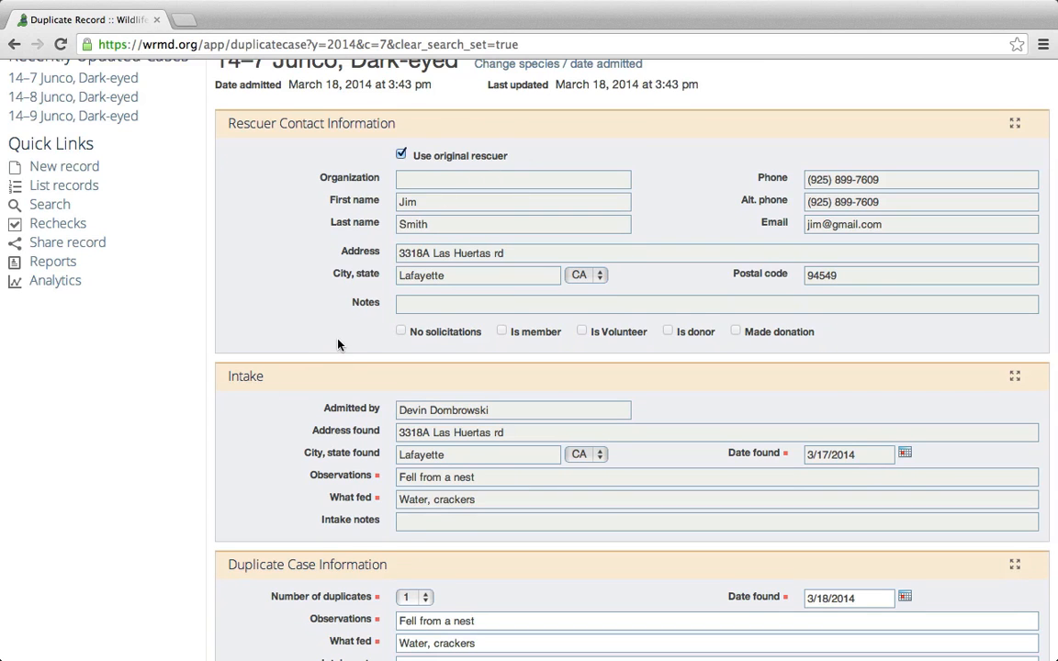
{"action": "scroll", "coordinate": [312, 345], "scroll_direction": "down", "scroll_amount": 2}
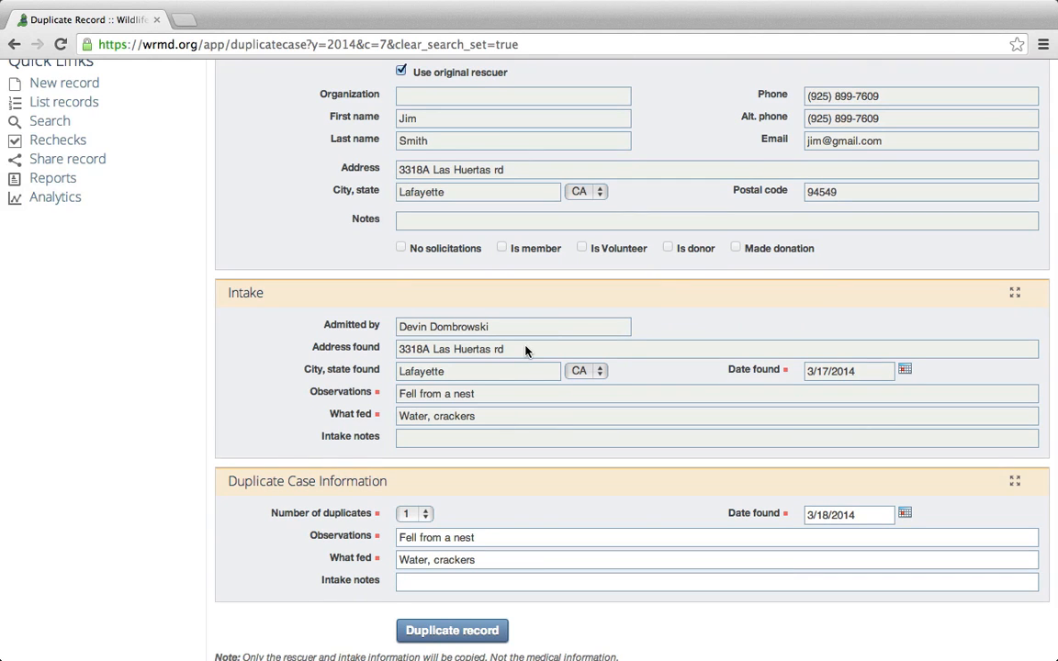
{"action": "scroll", "coordinate": [527, 368], "scroll_direction": "down", "scroll_amount": 3}
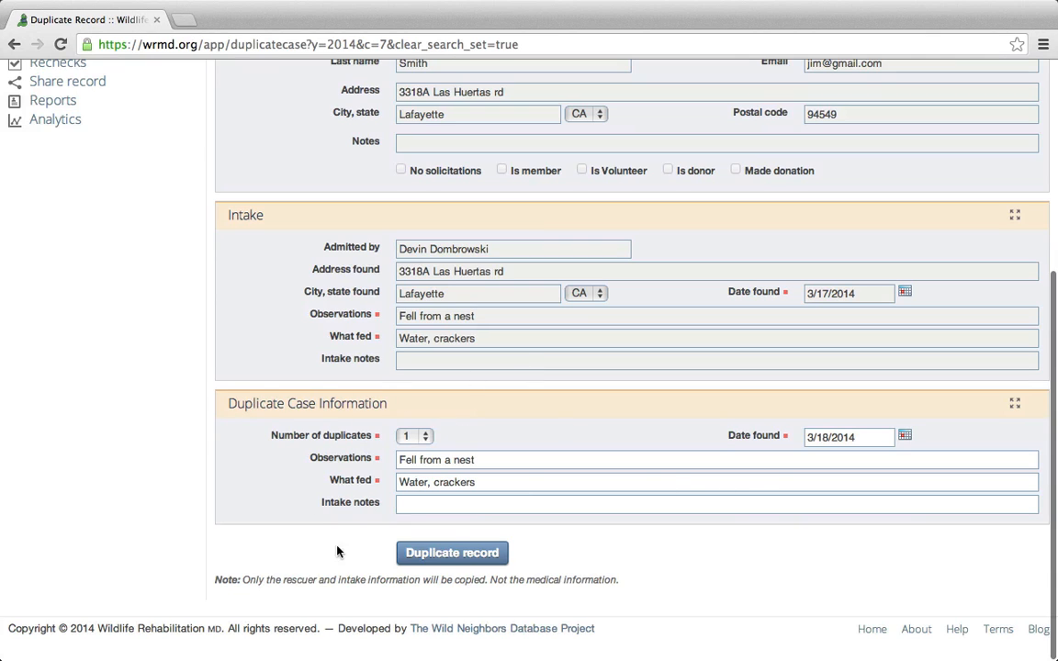
{"action": "left_click", "coordinate": [419, 435]}
{"action": "left_click", "coordinate": [430, 447]}
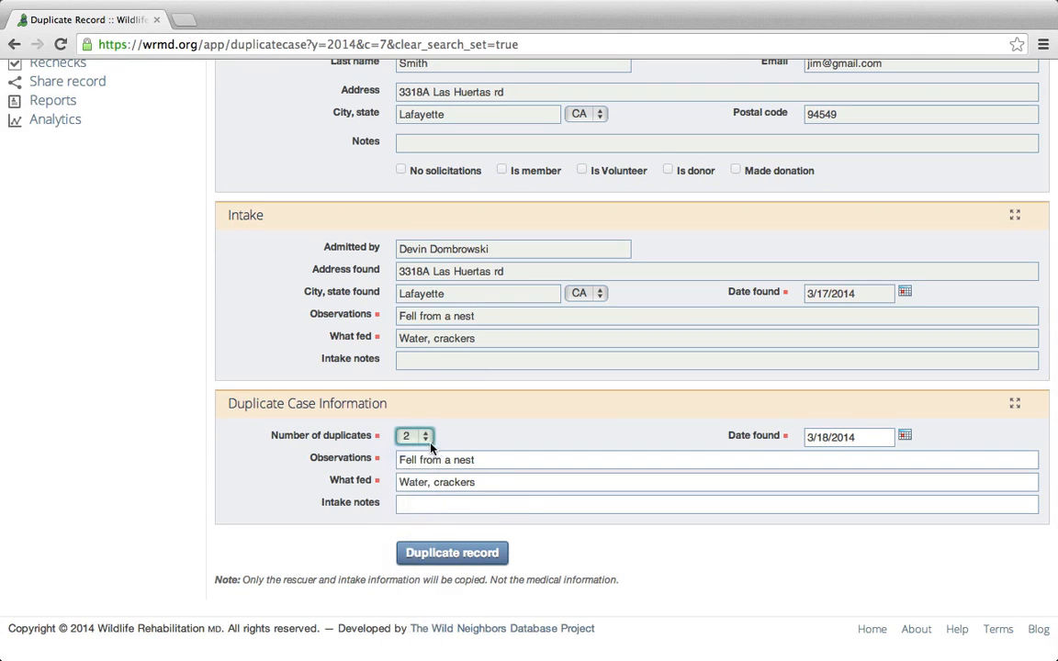
{"action": "left_click", "coordinate": [467, 434]}
{"action": "left_click", "coordinate": [420, 436]}
{"action": "left_click", "coordinate": [412, 421]}
Check the duplicate's date found 3/18/2014 and observation 'Fell from a nest'.
{"action": "left_click", "coordinate": [867, 438]}
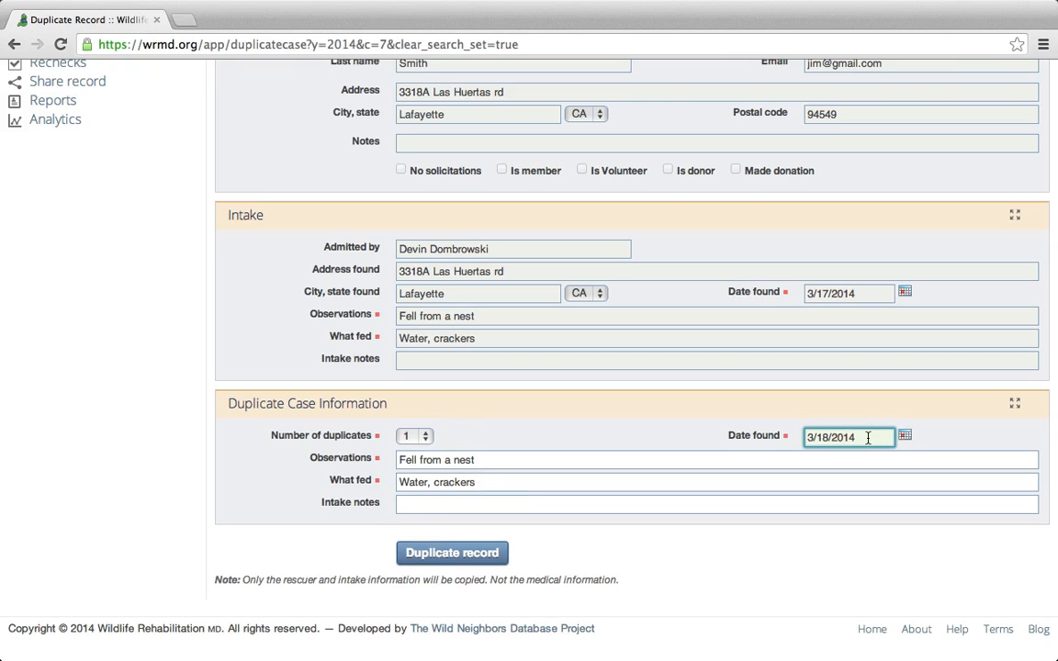
{"action": "left_click", "coordinate": [918, 446]}
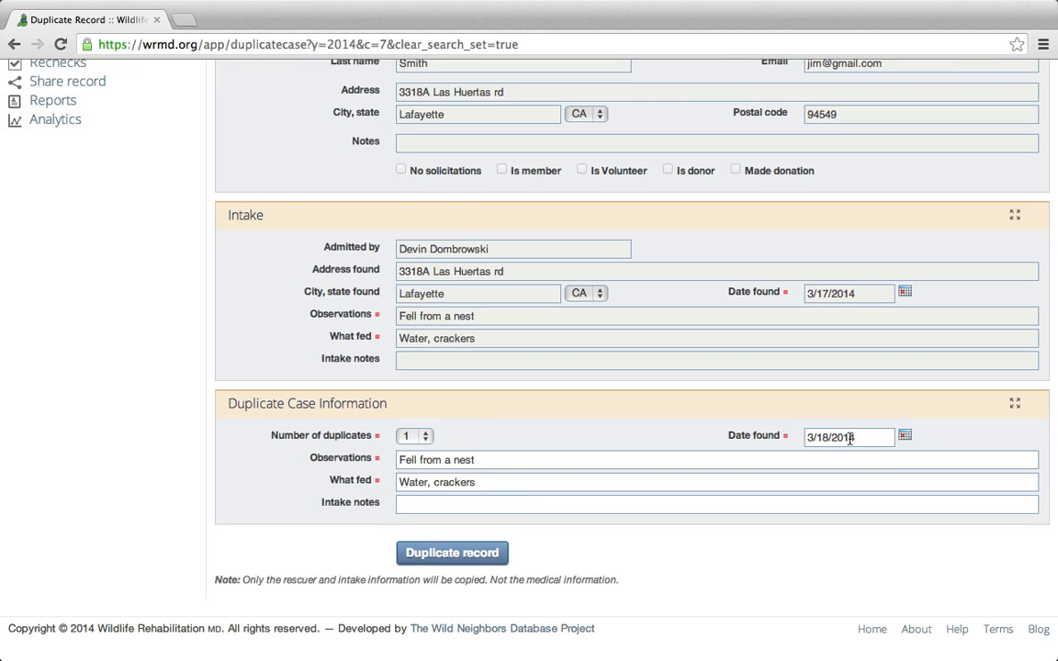
{"action": "left_click", "coordinate": [500, 459]}
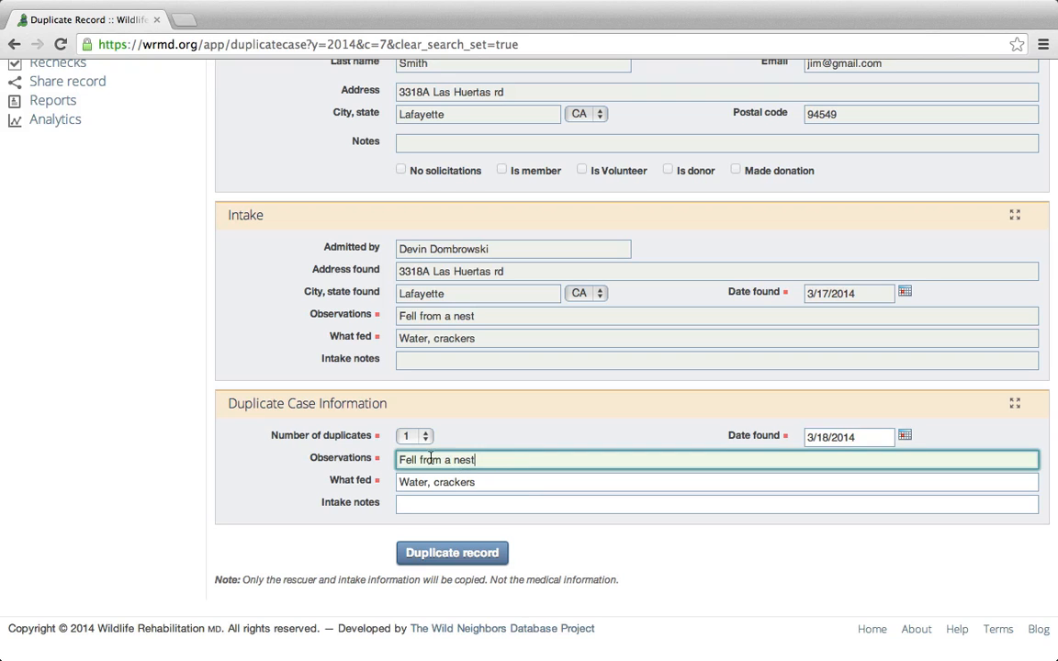
{"action": "left_click", "coordinate": [491, 451]}
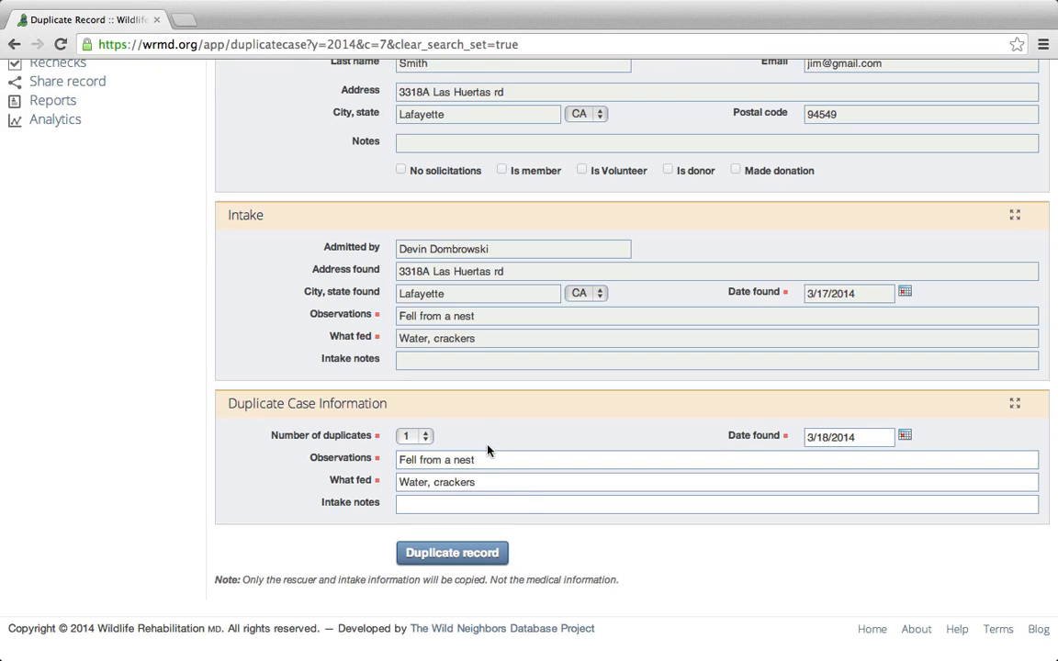
Replace the duplicate's What fed entry 'Water, crackers' with 'nothing'.
{"action": "left_click", "coordinate": [483, 484]}
{"action": "left_click_drag", "start_coordinate": [503, 482], "coordinate": [399, 482]}
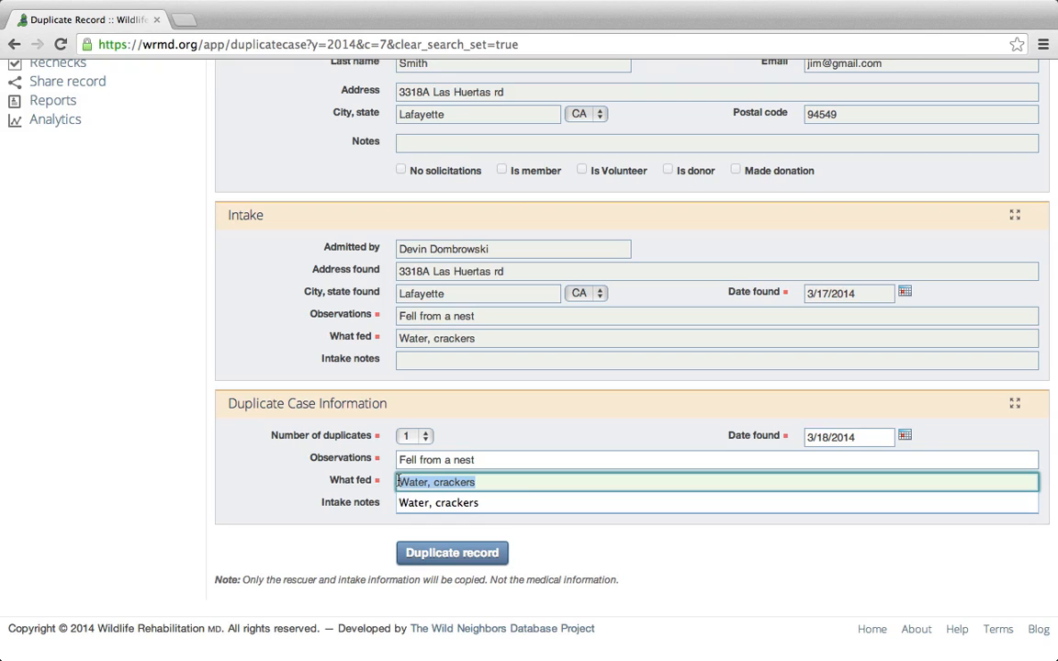
{"action": "key", "text": "BackSpace"}
{"action": "type", "text": "not"}
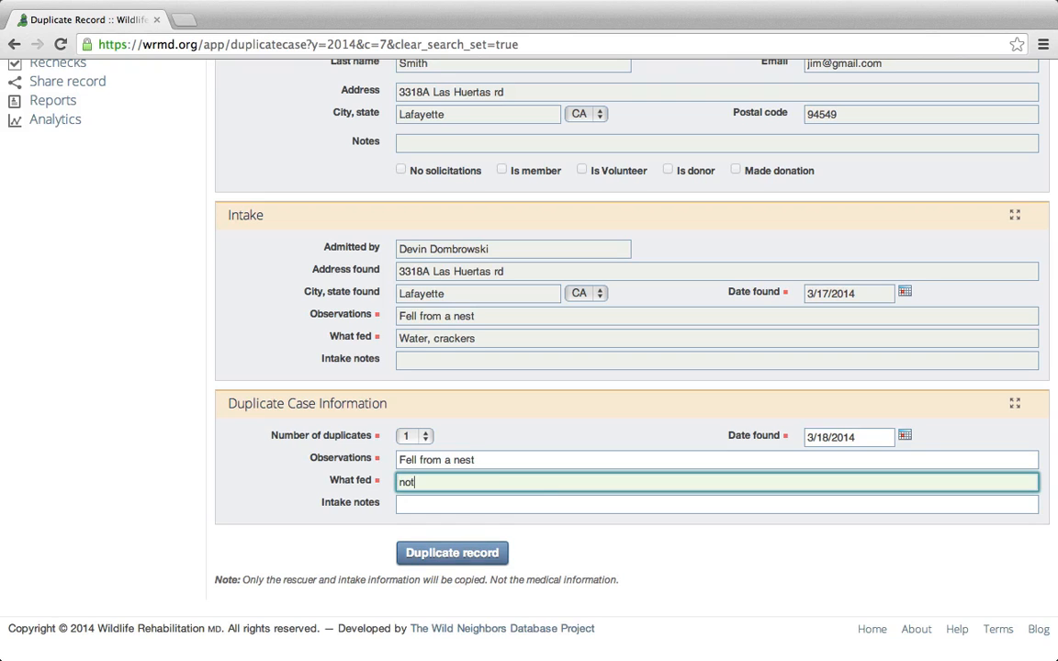
{"action": "type", "text": "hing"}
{"action": "left_click", "coordinate": [496, 416]}
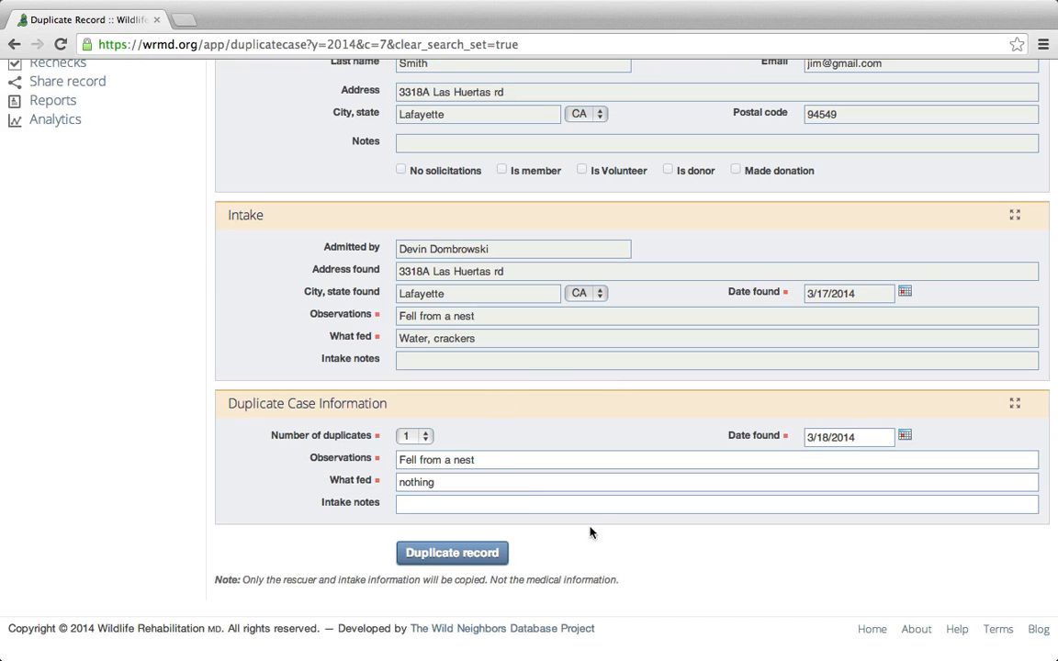
Create duplicate case 14–10 from the loaded 14–7 Junco record.
{"action": "left_click", "coordinate": [434, 552]}
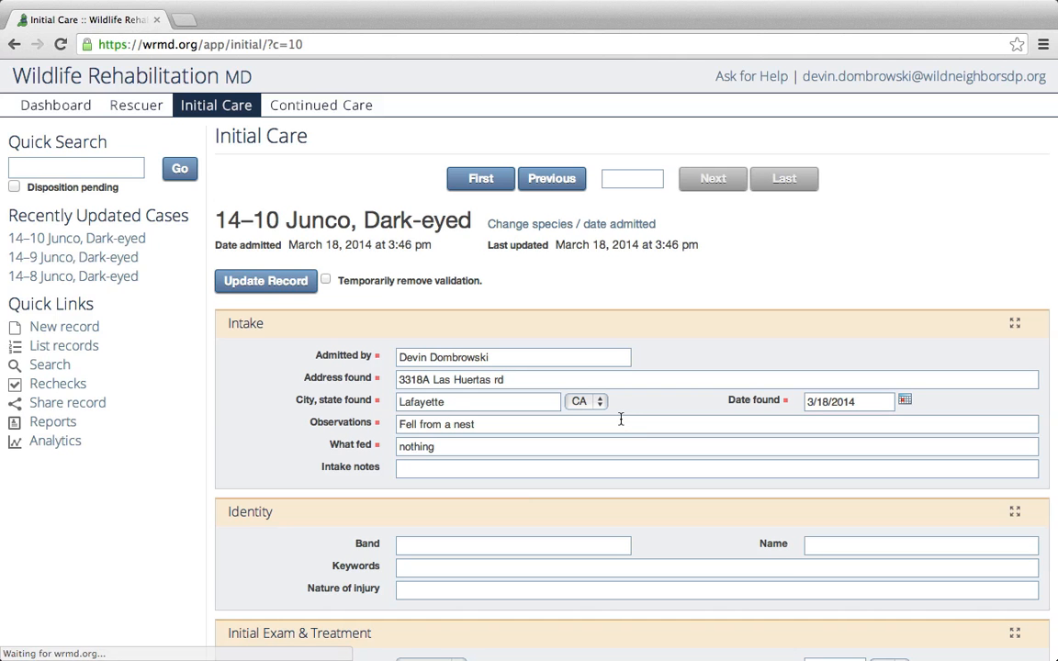